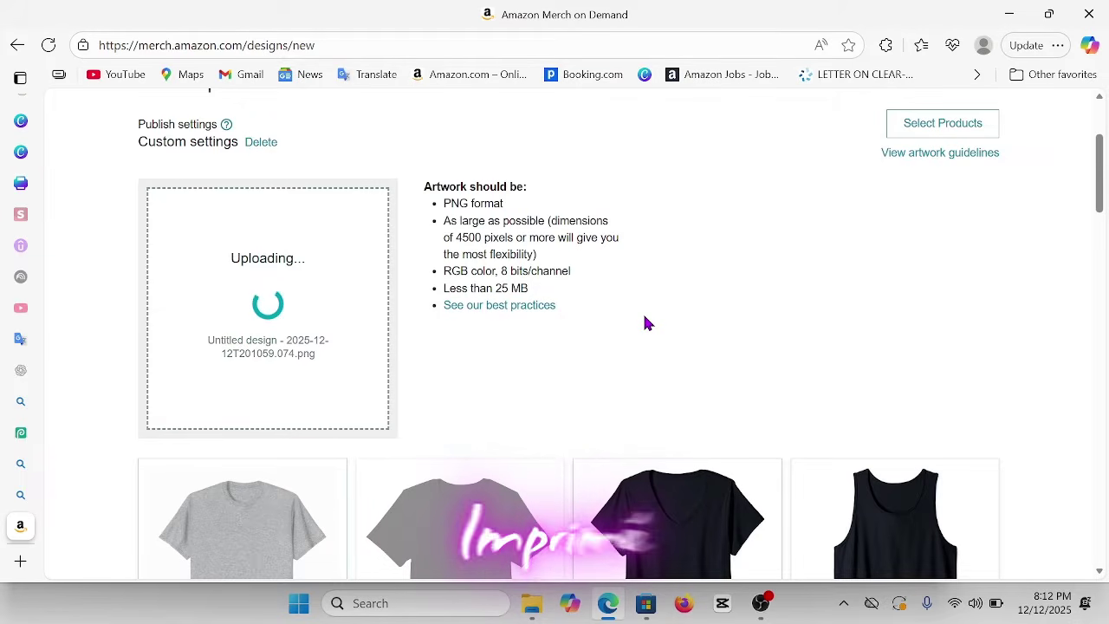
Review the artwork requirements and examine the uploaded design's previews across the shirt and hoodie products on Amazon Merch.
{"action": "left_click_drag", "start_coordinate": [645, 322], "coordinate": [499, 372]}
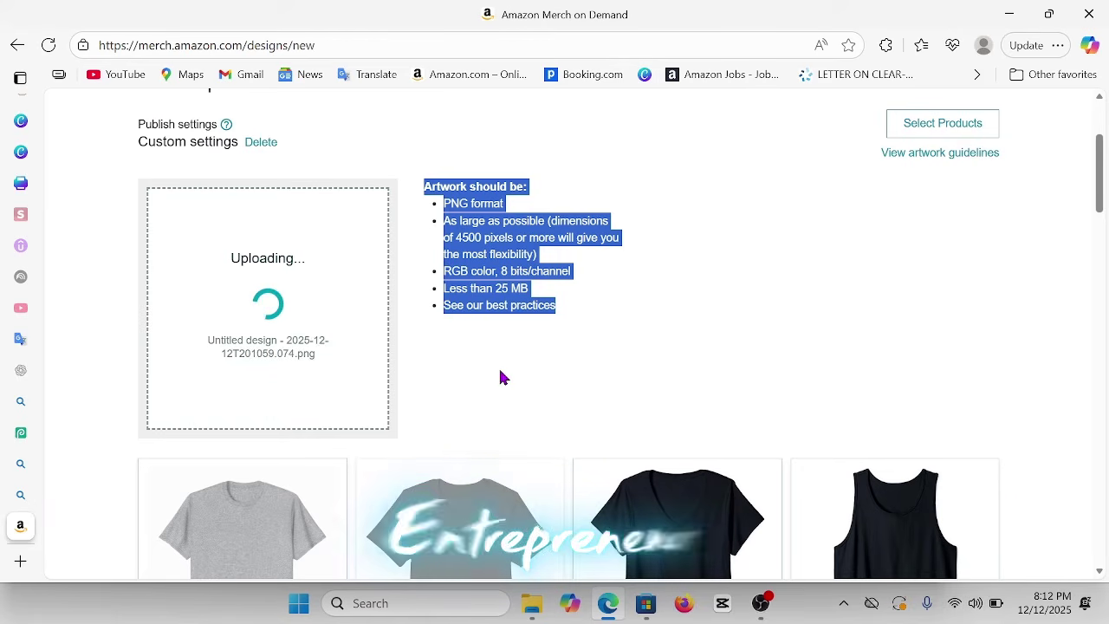
{"action": "scroll", "coordinate": [500, 377], "scroll_direction": "down", "scroll_amount": 3}
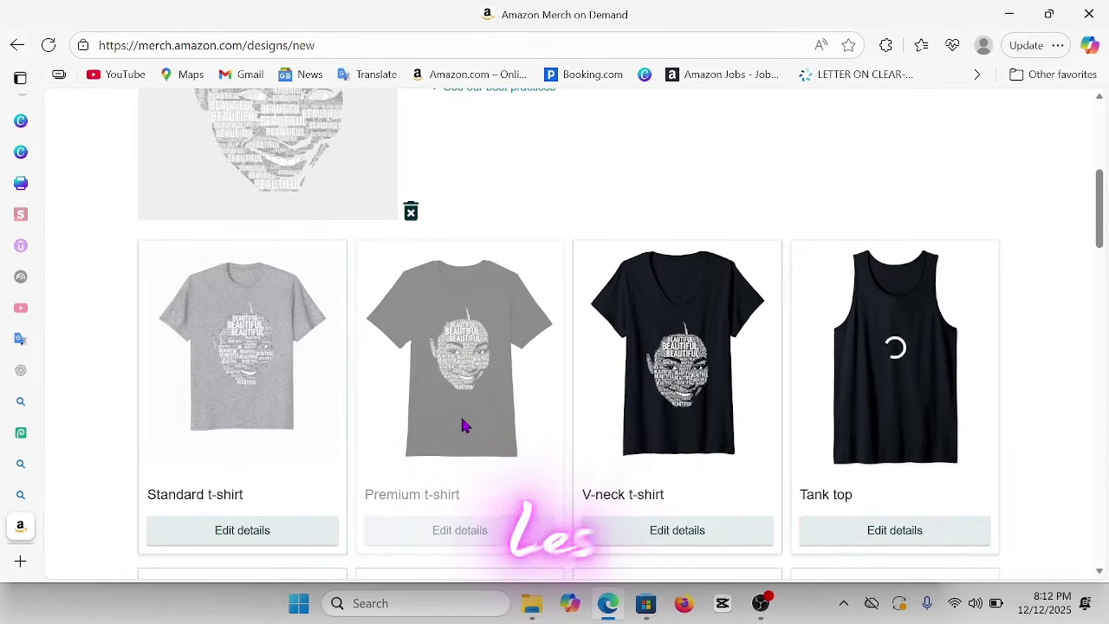
{"action": "scroll", "coordinate": [982, 407], "scroll_direction": "down", "scroll_amount": 2}
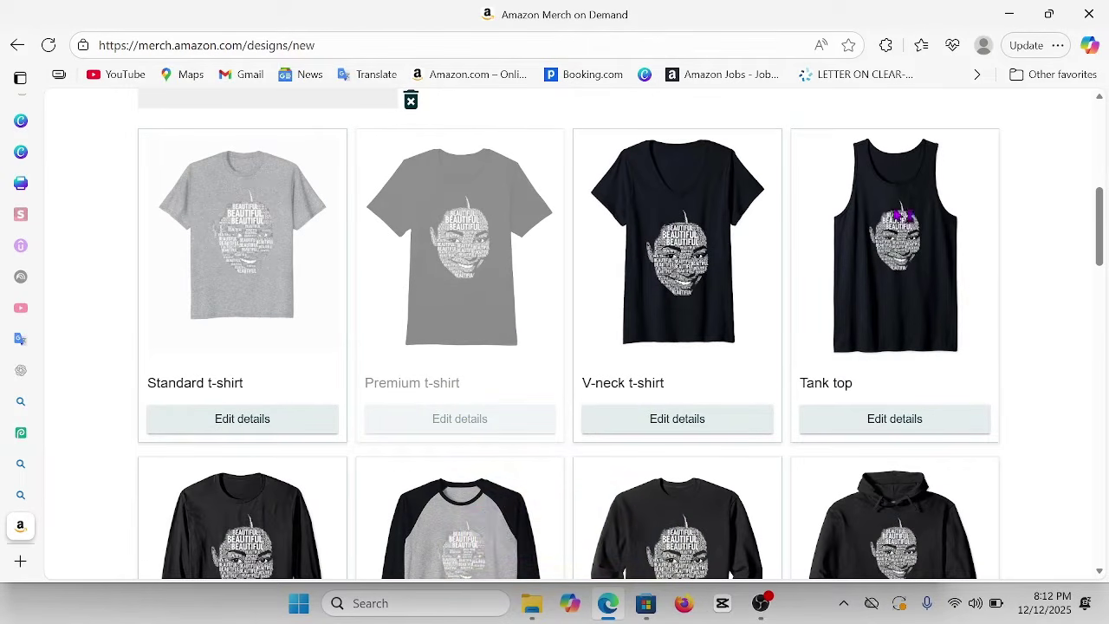
{"action": "scroll", "coordinate": [1039, 353], "scroll_direction": "down", "scroll_amount": 3}
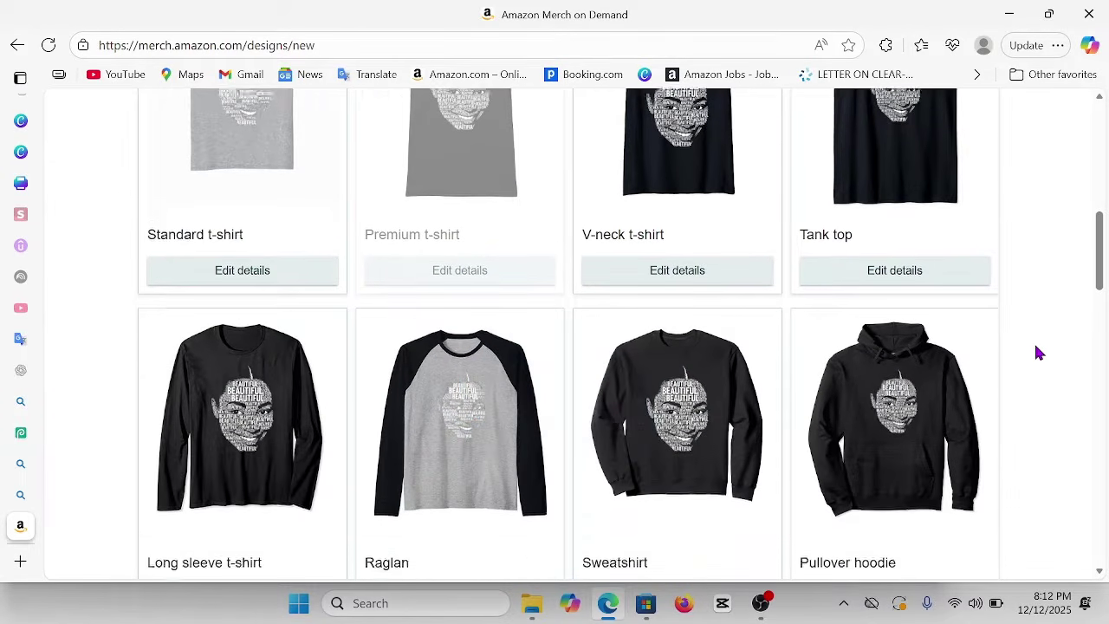
{"action": "scroll", "coordinate": [1040, 353], "scroll_direction": "down", "scroll_amount": 5}
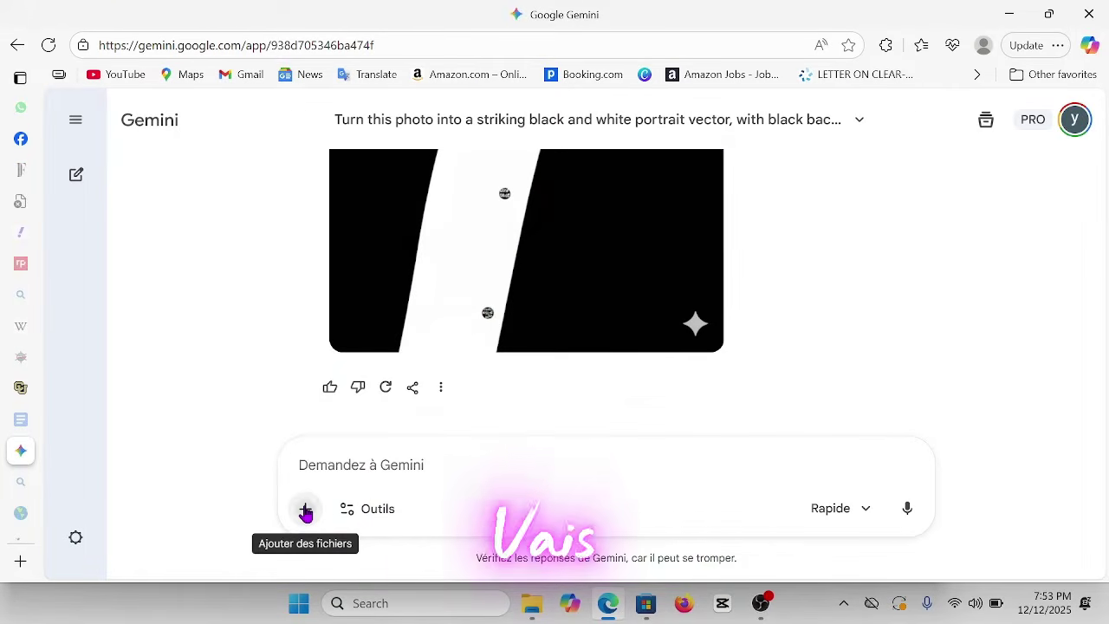
Switch to the Gemini chat and open the options for adding files to the prompt.
{"action": "left_click", "coordinate": [305, 510]}
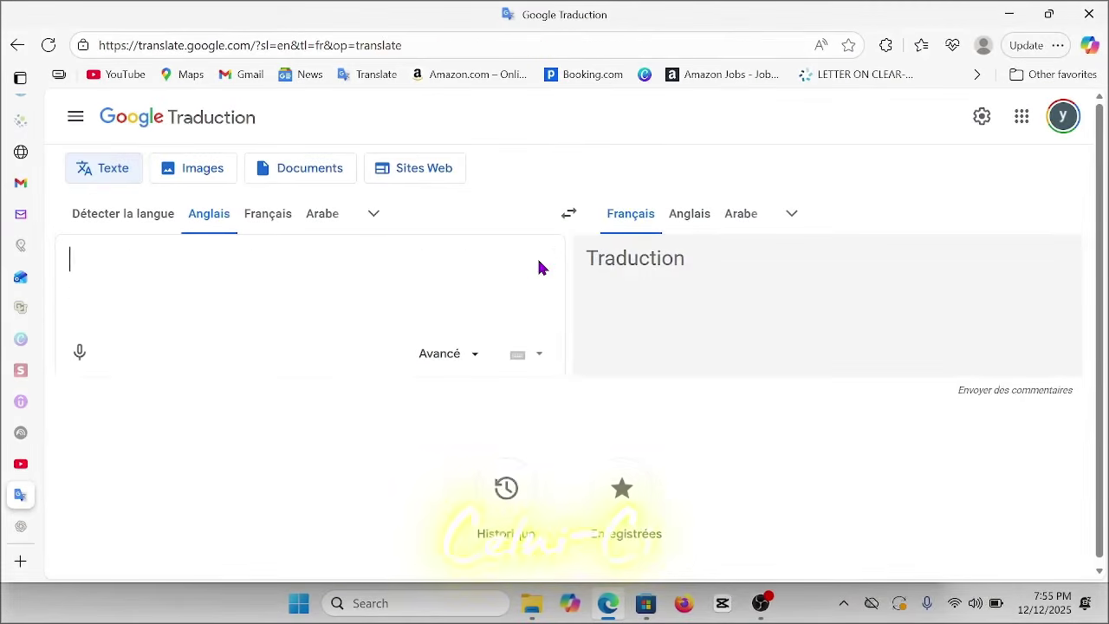
Translate the white typography text prompt from English to French in Google Translate and examine how its text theme is worded.
{"action": "type", "text": "Replace the white highlighted area of the picture with white typography text that is forming the shape. The theme of the text is \"Inspirer personnage\". The text aligns naturally along the object's curves and outline. Please ensure clean look, akin to vector style."}
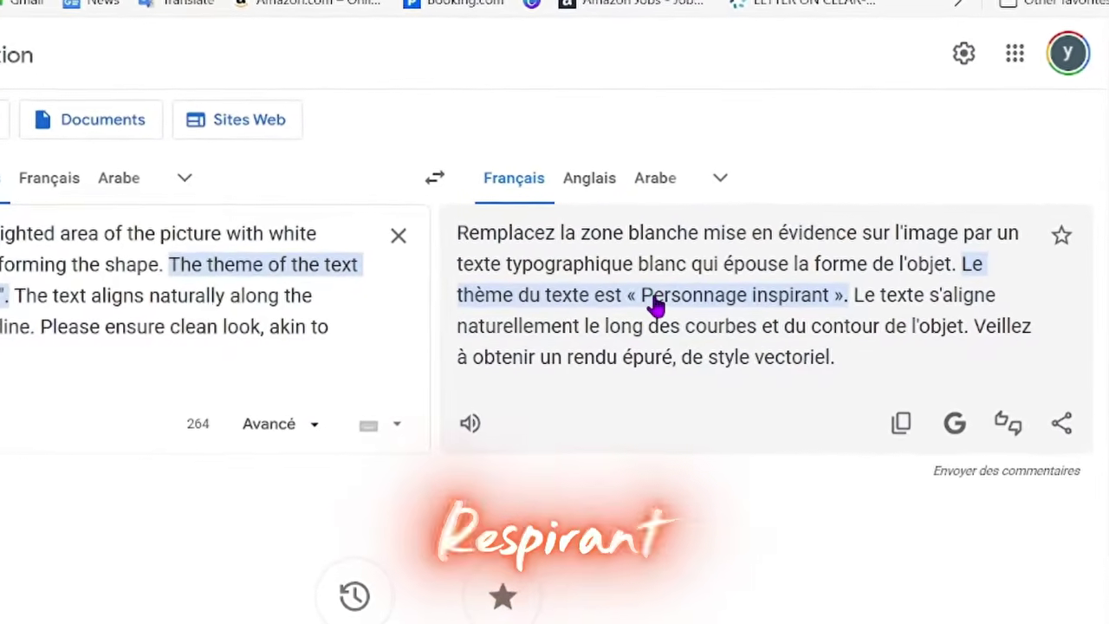
{"action": "left_click_drag", "start_coordinate": [670, 297], "coordinate": [814, 307]}
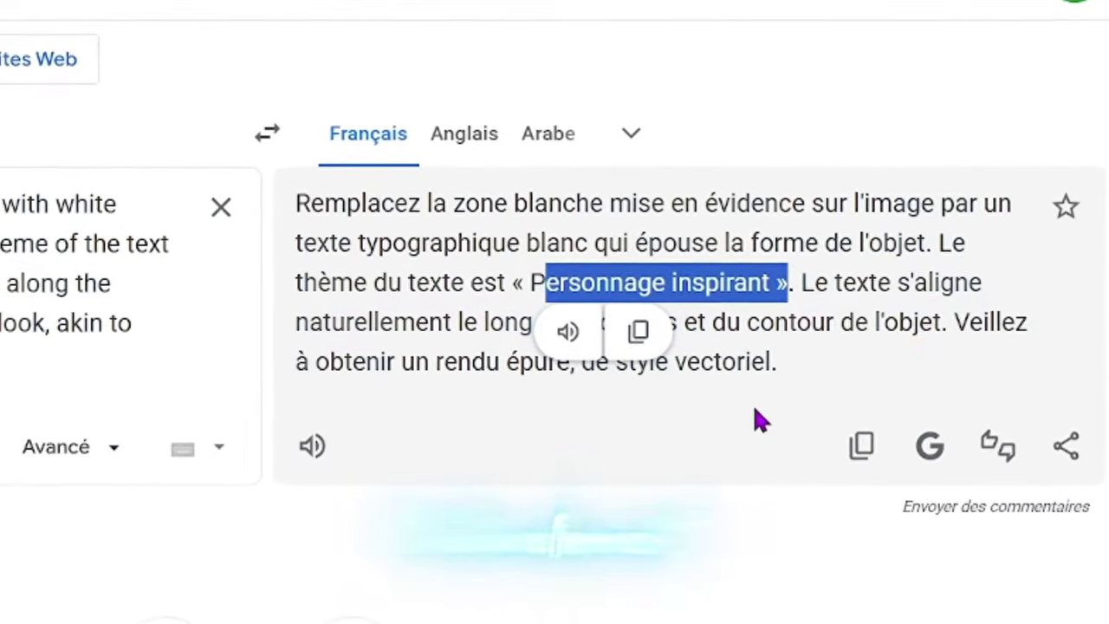
{"action": "left_click", "coordinate": [765, 417]}
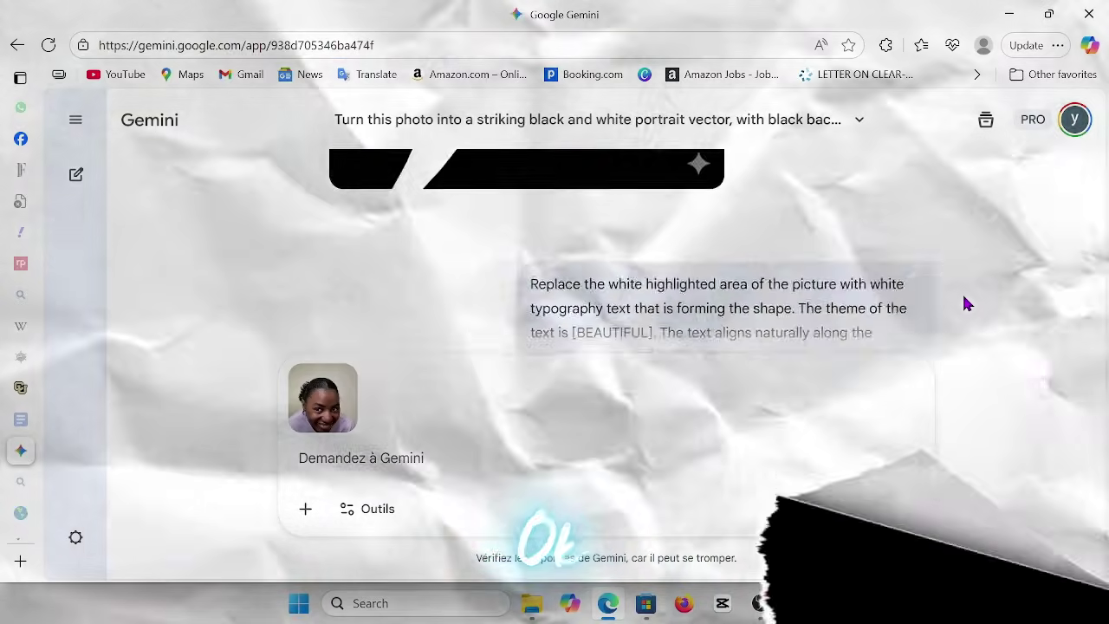
Find the earlier black and white portrait vector prompt in the Gemini chat, expand it and copy its full text.
{"action": "scroll", "coordinate": [966, 303], "scroll_direction": "up", "scroll_amount": 10}
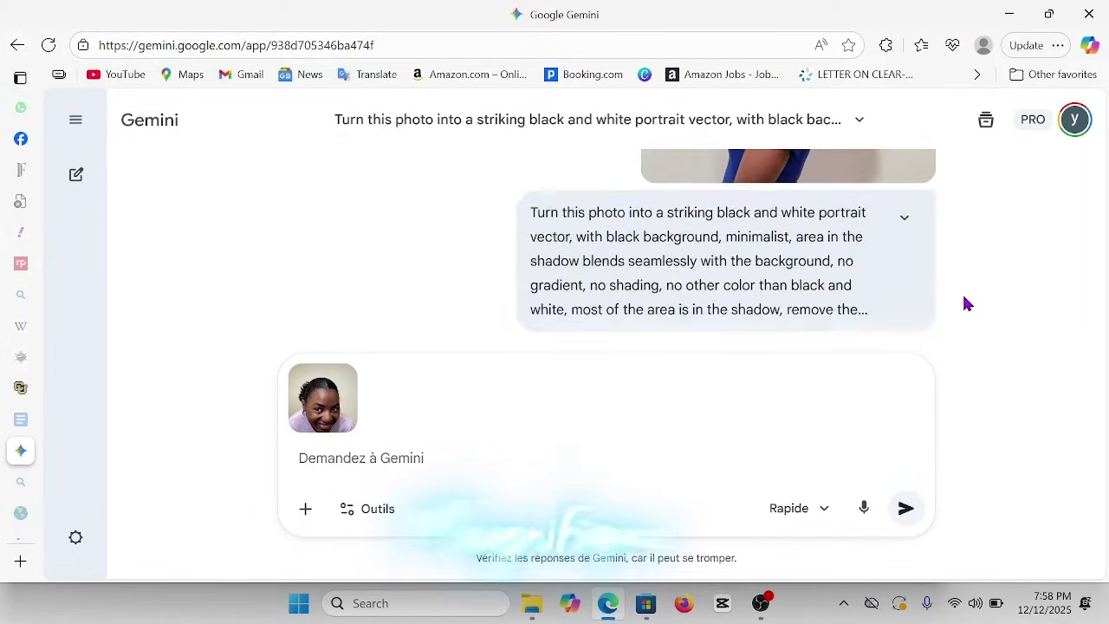
{"action": "scroll", "coordinate": [967, 304], "scroll_direction": "up", "scroll_amount": 1}
{"action": "scroll", "coordinate": [967, 303], "scroll_direction": "down", "scroll_amount": 2}
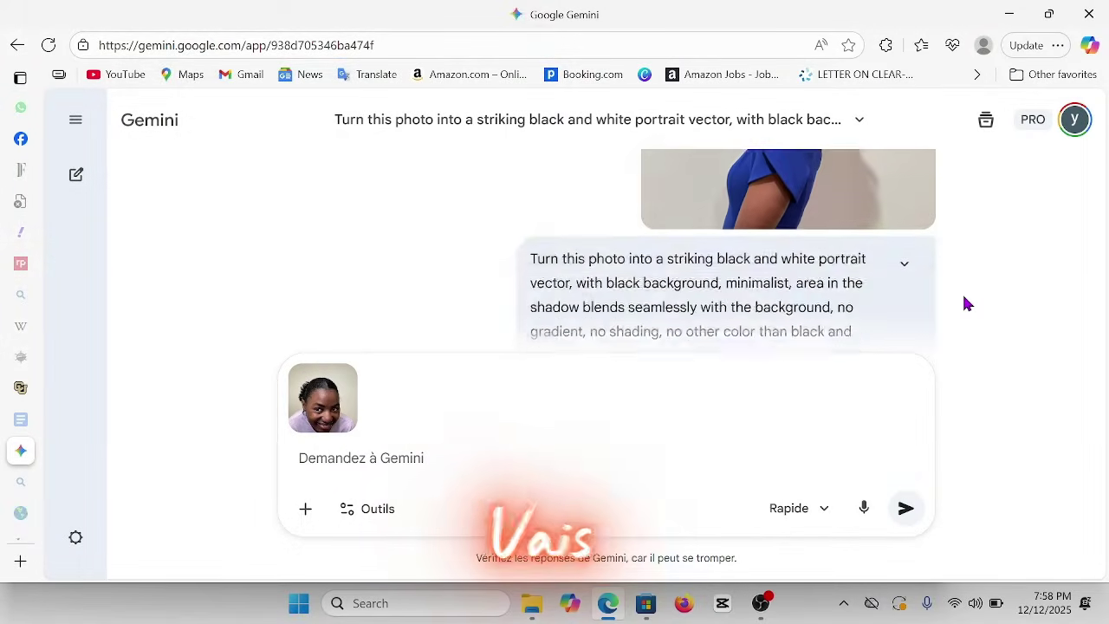
{"action": "scroll", "coordinate": [966, 303], "scroll_direction": "down", "scroll_amount": 1}
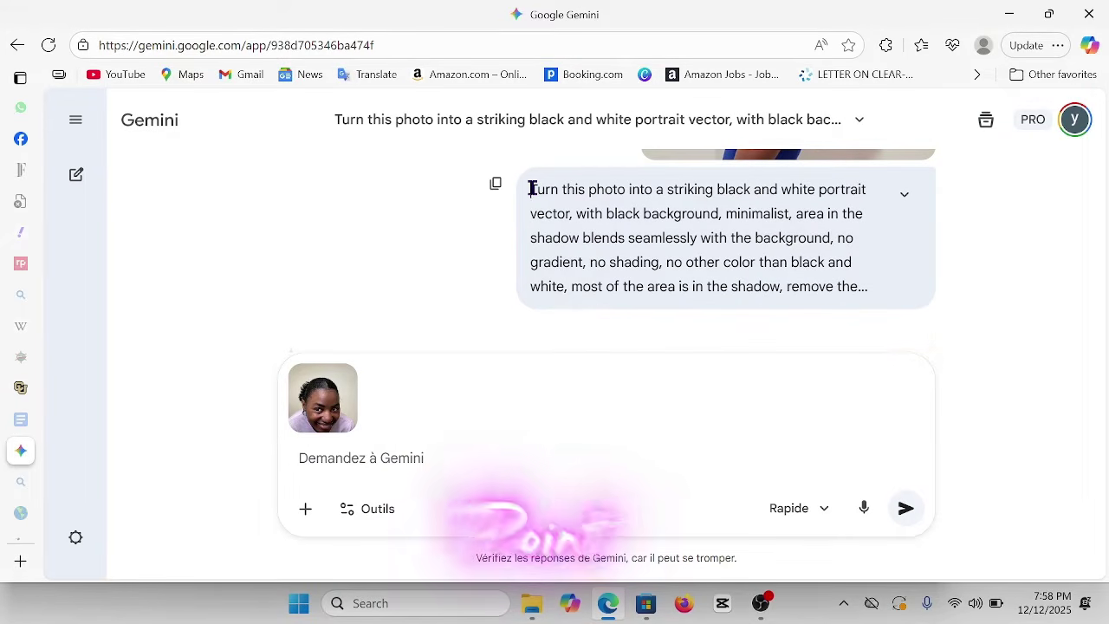
{"action": "left_click_drag", "start_coordinate": [531, 189], "coordinate": [848, 286]}
{"action": "left_click", "coordinate": [886, 299]}
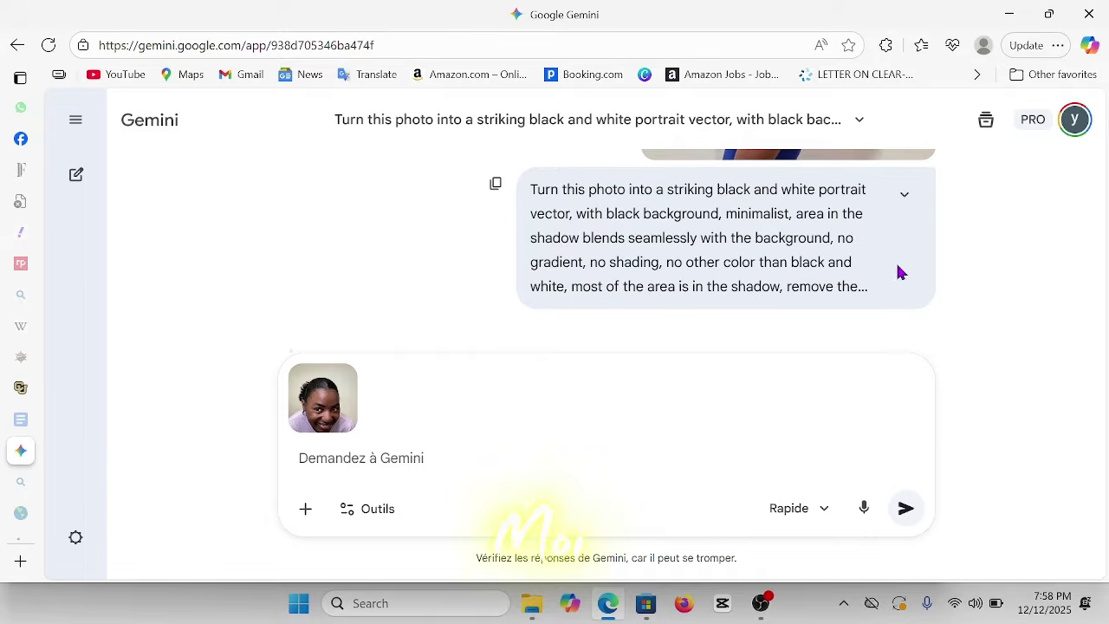
{"action": "left_click", "coordinate": [904, 194]}
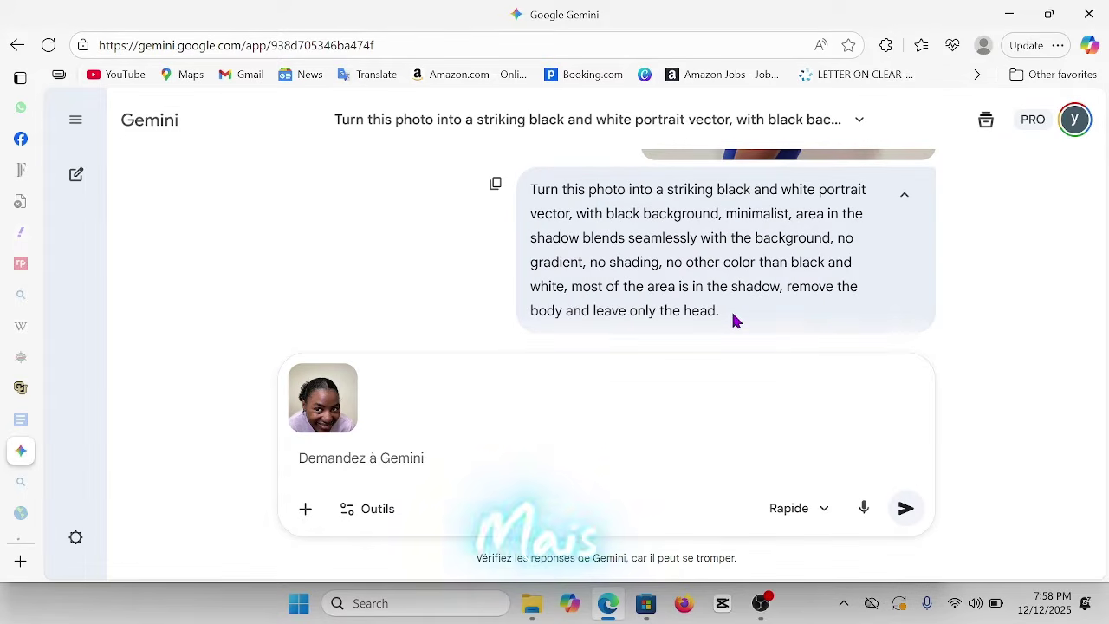
{"action": "left_click_drag", "start_coordinate": [732, 320], "coordinate": [518, 194]}
{"action": "key", "text": "ctrl+c"}
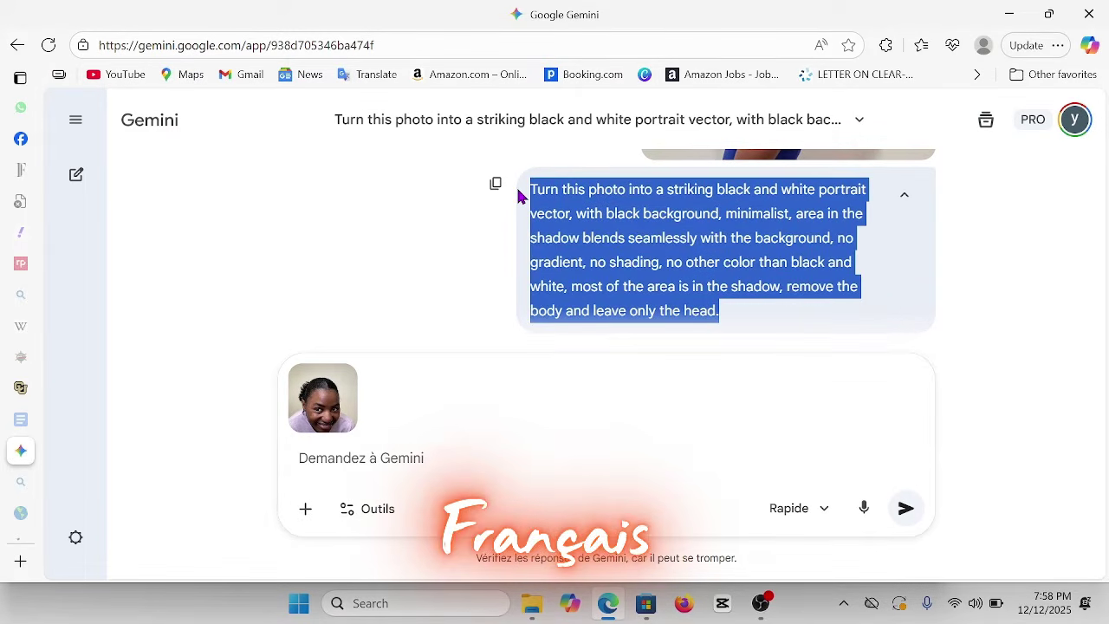
Submit the copied black and white portrait vector prompt together with the attached photo of the smiling woman.
{"action": "left_click", "coordinate": [362, 459]}
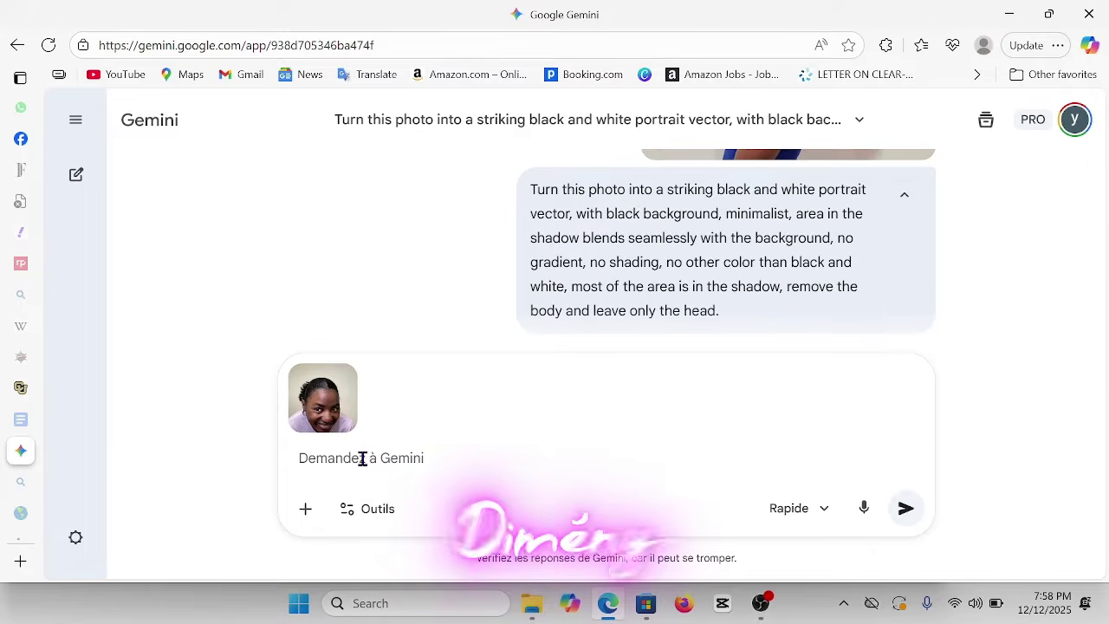
{"action": "key", "text": "ctrl+v"}
{"action": "left_click", "coordinate": [905, 508]}
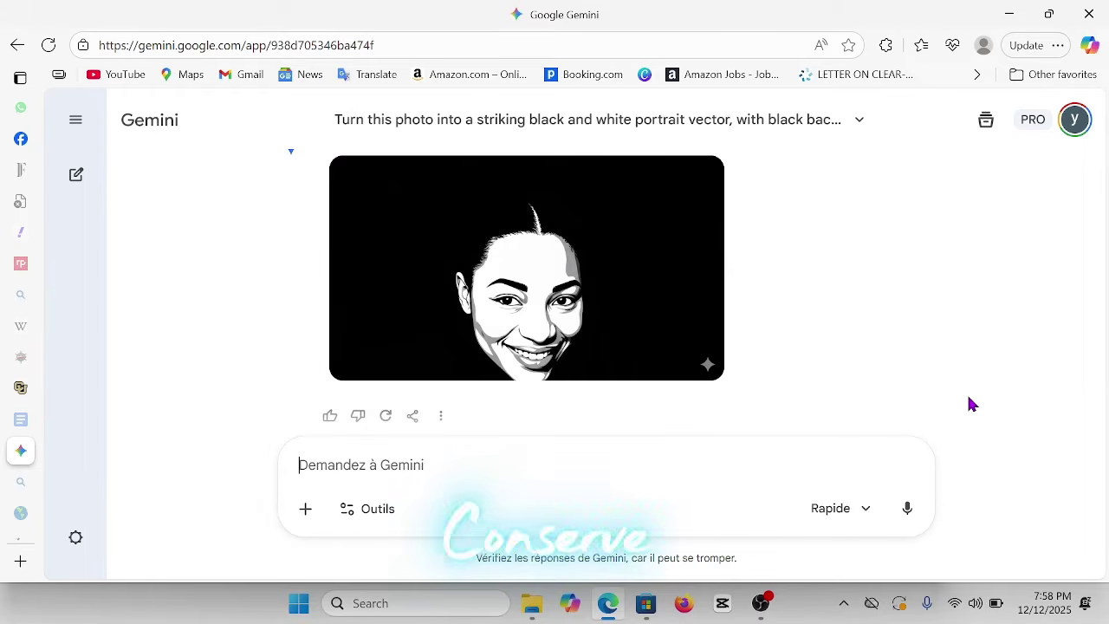
Download the generated black and white portrait in full size.
{"action": "mouse_move", "coordinate": [471, 270]}
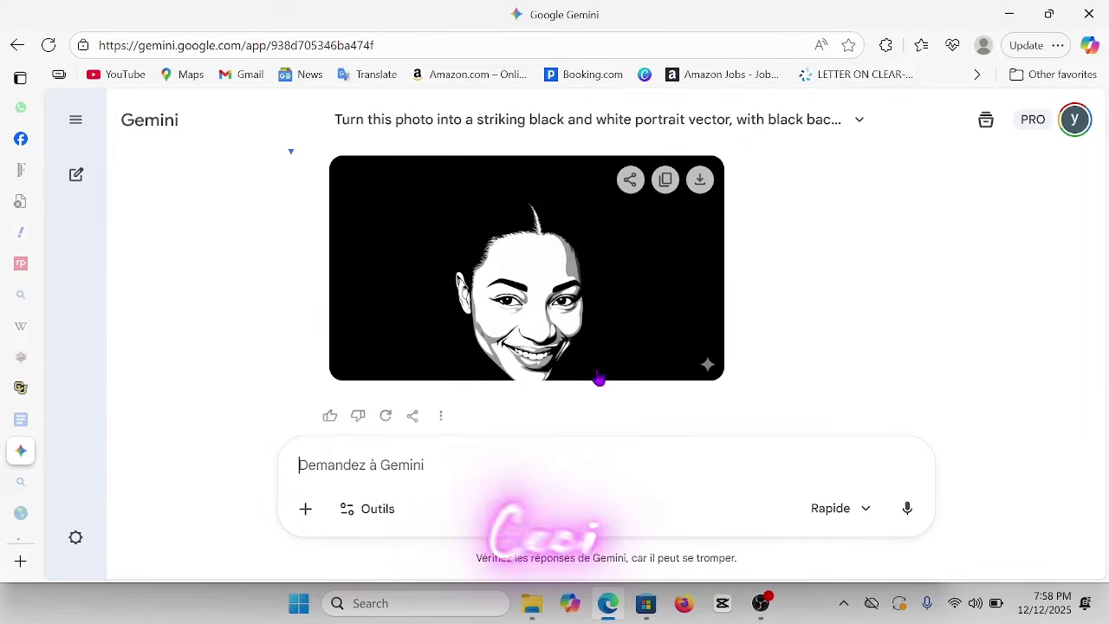
{"action": "left_click", "coordinate": [701, 181]}
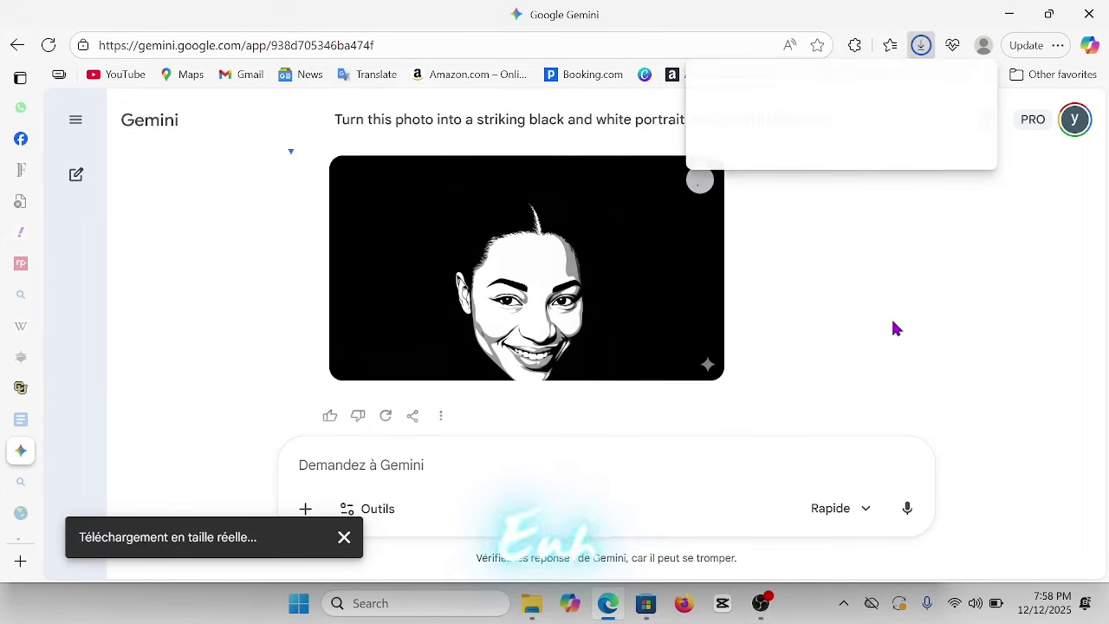
{"action": "left_click", "coordinate": [272, 230]}
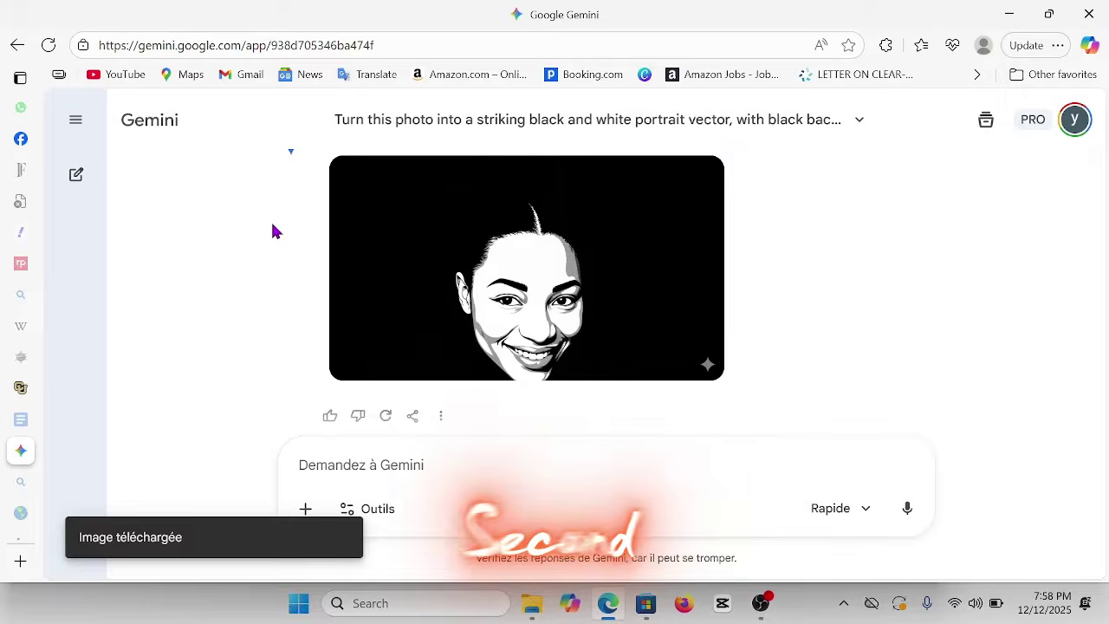
Copy the full text of the earlier prompt that replaces the white areas with typography themed [BEAUTIFUL].
{"action": "scroll", "coordinate": [272, 231], "scroll_direction": "up", "scroll_amount": 3}
{"action": "scroll", "coordinate": [272, 231], "scroll_direction": "up", "scroll_amount": 5}
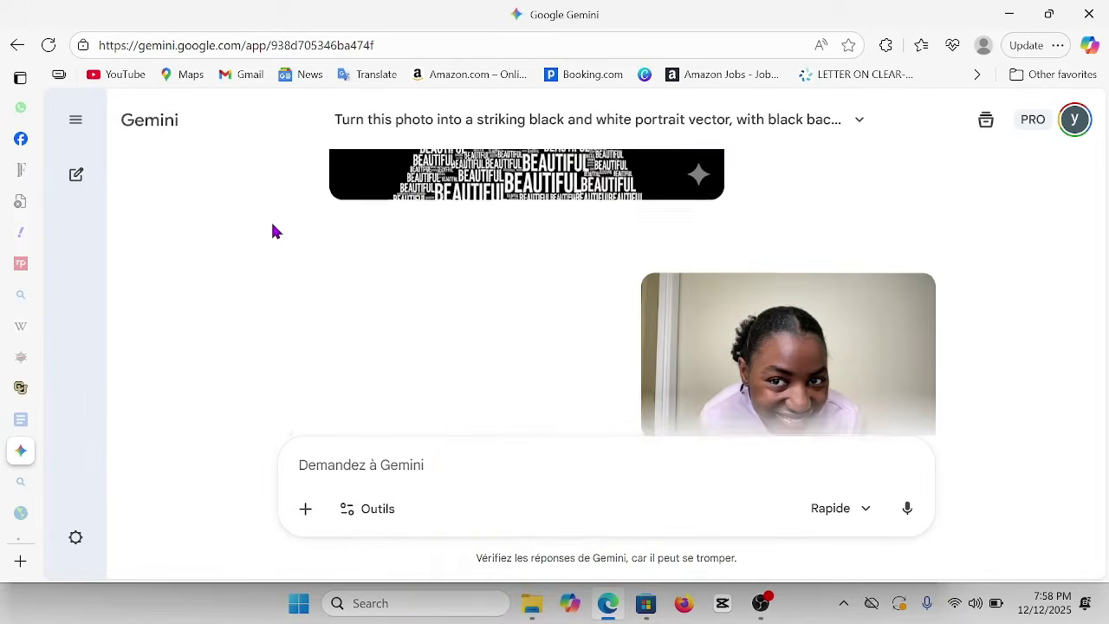
{"action": "scroll", "coordinate": [272, 230], "scroll_direction": "up", "scroll_amount": 5}
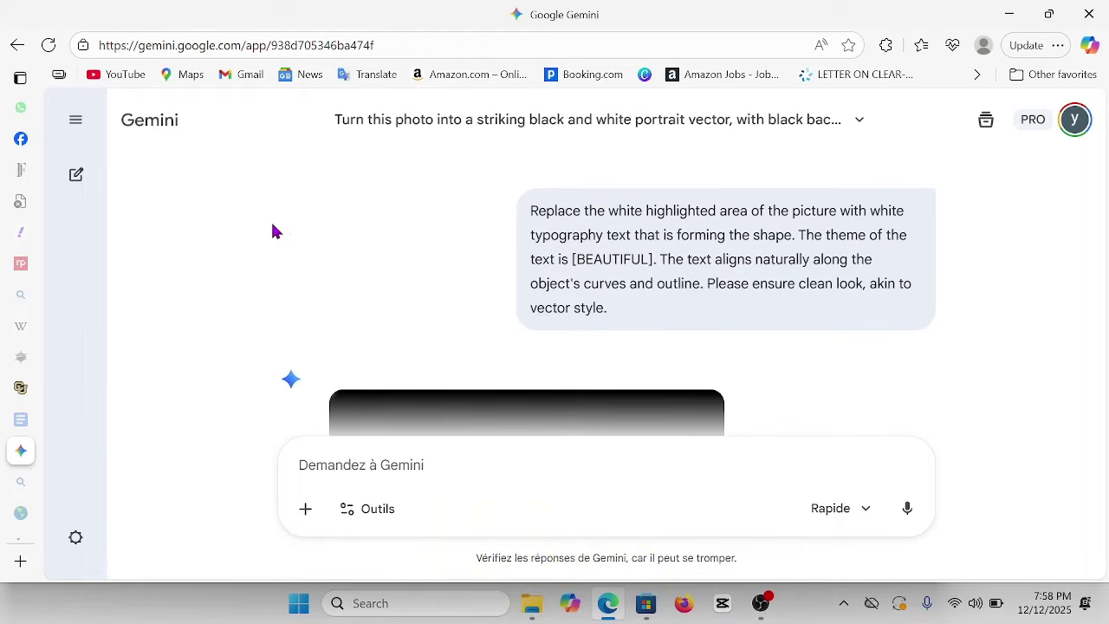
{"action": "left_click_drag", "start_coordinate": [532, 212], "coordinate": [613, 320]}
{"action": "key", "text": "ctrl+c"}
Submit the copied [BEAUTIFUL] typography prompt as a follow-up to the new black and white portrait.
{"action": "scroll", "coordinate": [613, 320], "scroll_direction": "down", "scroll_amount": 10}
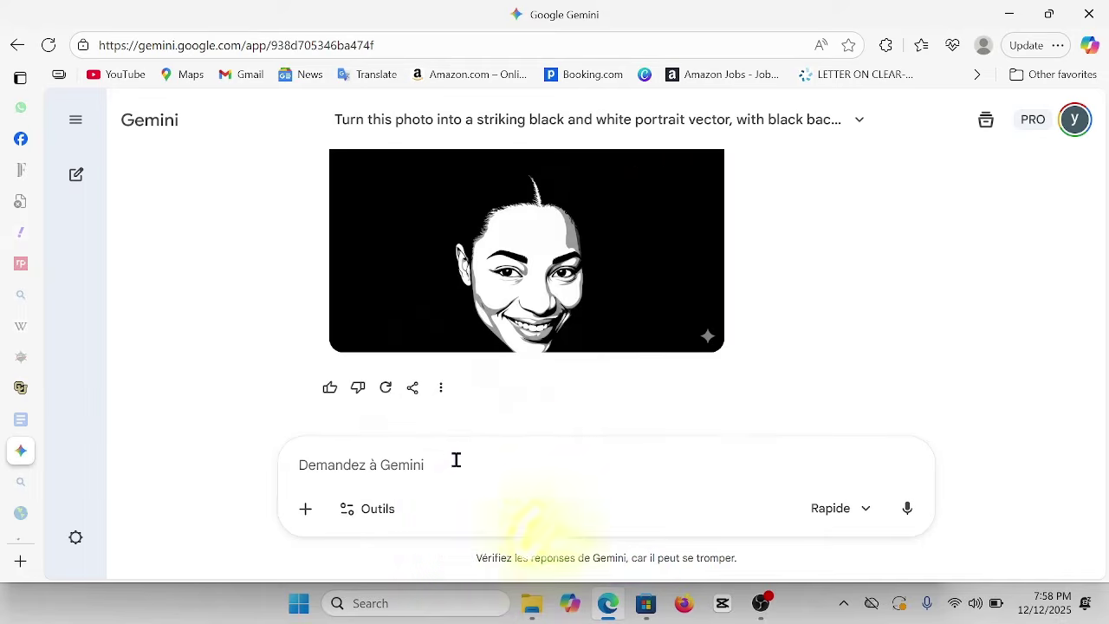
{"action": "left_click", "coordinate": [420, 466]}
{"action": "key", "text": "ctrl+v"}
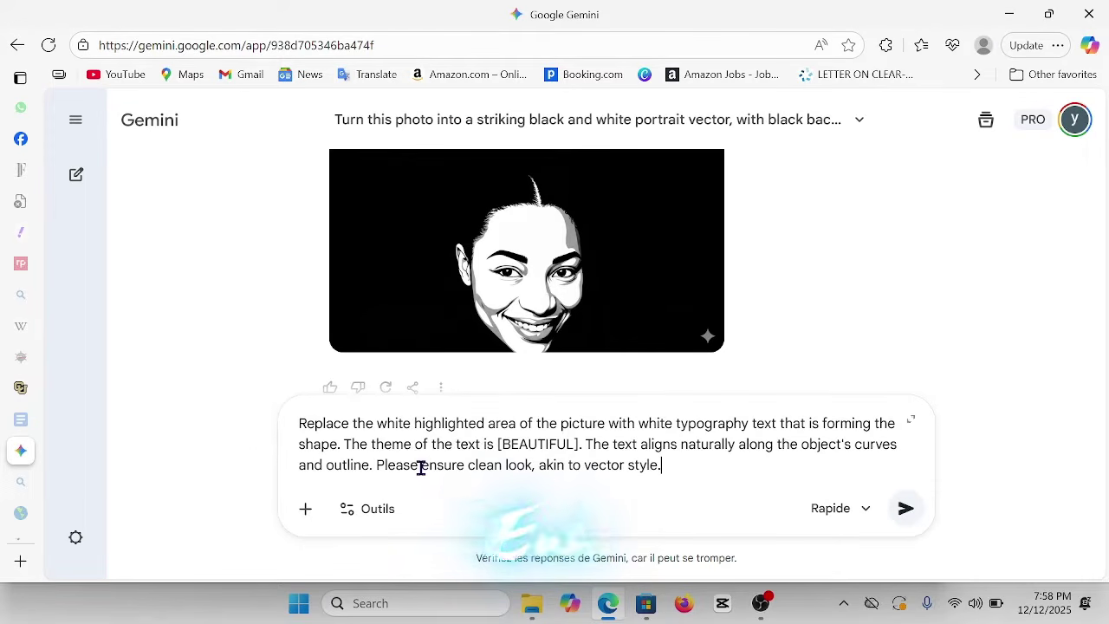
{"action": "left_click", "coordinate": [907, 512]}
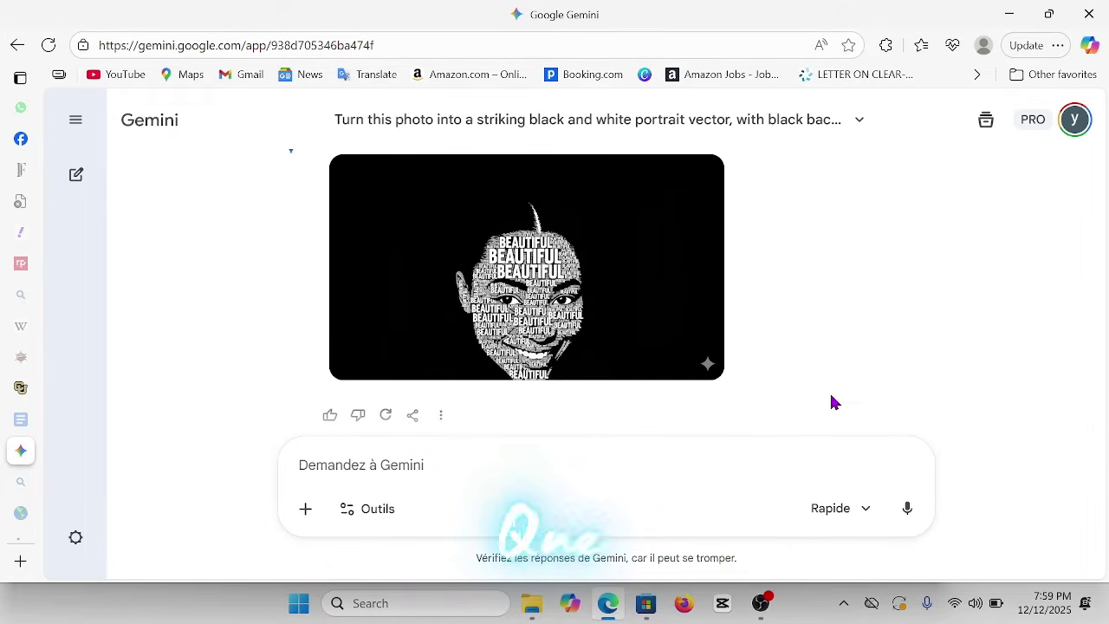
Examine how the word BEAUTIFUL fills the face in the generated typography portrait.
{"action": "mouse_move", "coordinate": [561, 305]}
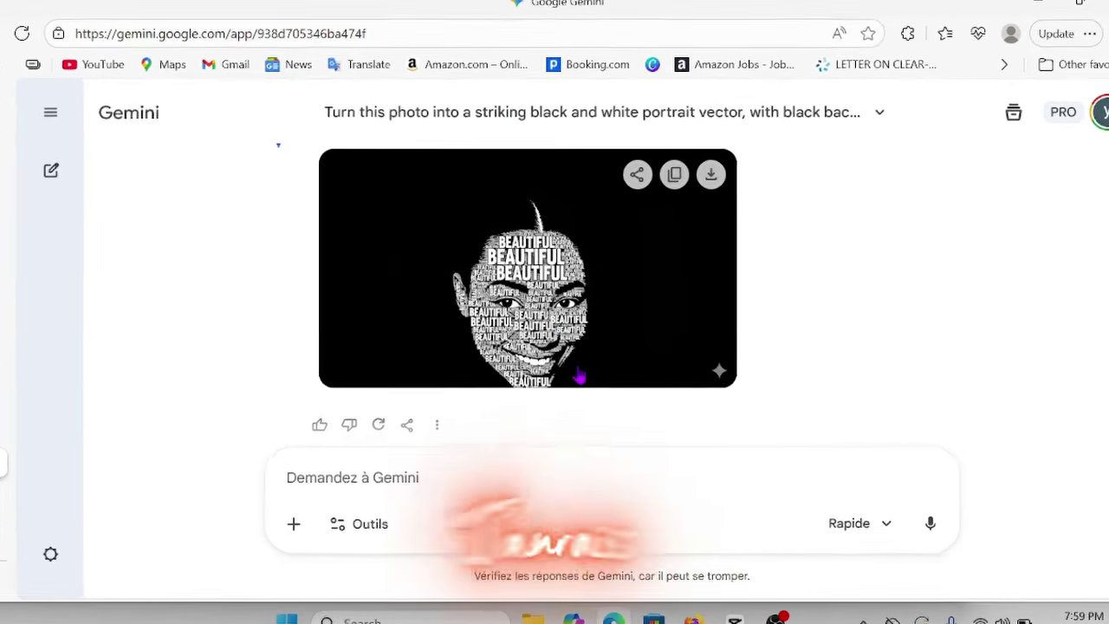
{"action": "scroll", "coordinate": [587, 390], "scroll_direction": "up", "scroll_amount": 3}
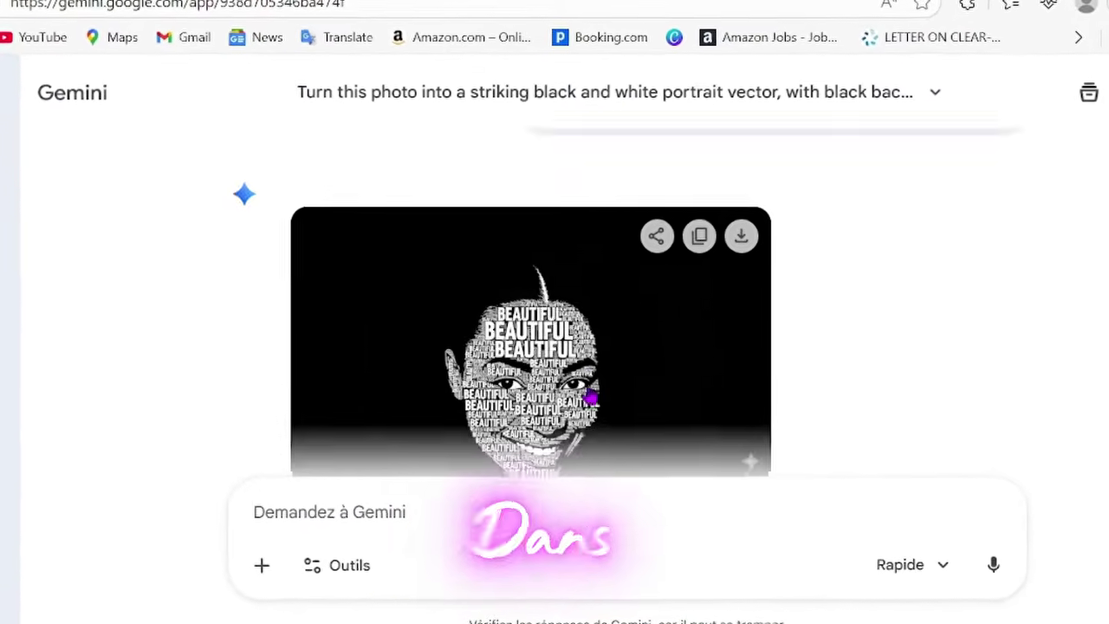
{"action": "scroll", "coordinate": [593, 398], "scroll_direction": "down", "scroll_amount": 2}
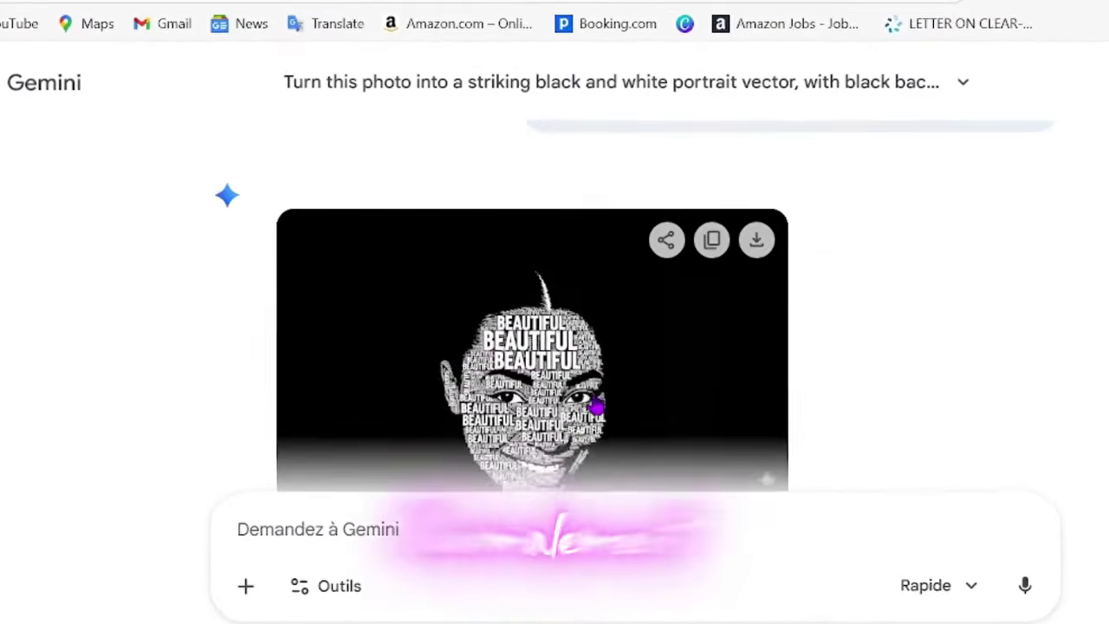
{"action": "scroll", "coordinate": [596, 406], "scroll_direction": "down", "scroll_amount": 1}
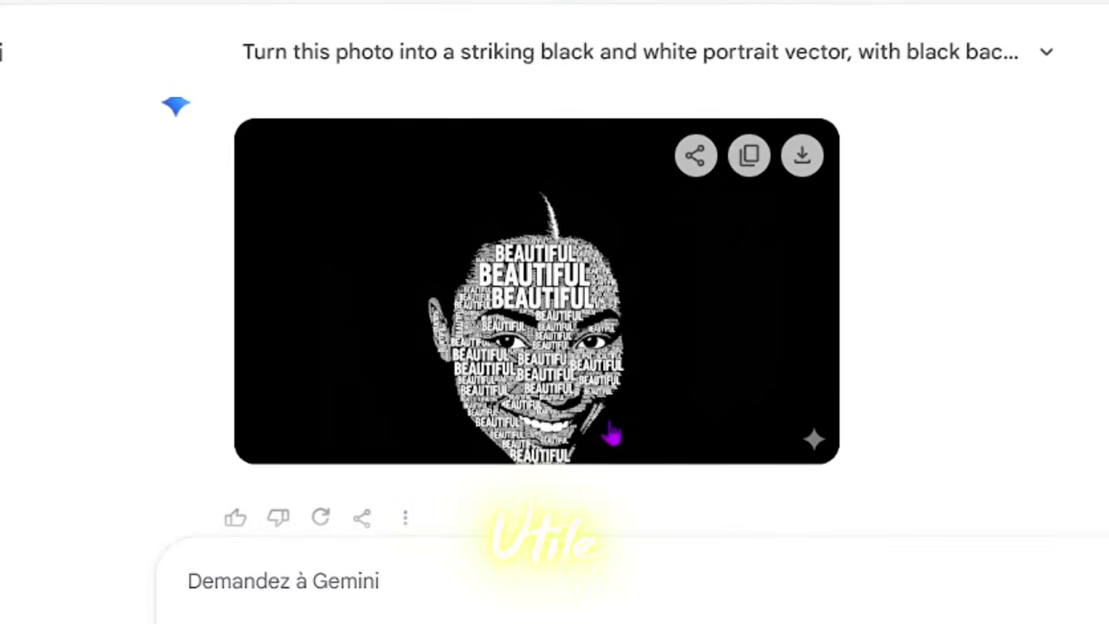
{"action": "scroll", "coordinate": [606, 433], "scroll_direction": "up", "scroll_amount": 3}
{"action": "scroll", "coordinate": [616, 446], "scroll_direction": "down", "scroll_amount": 3}
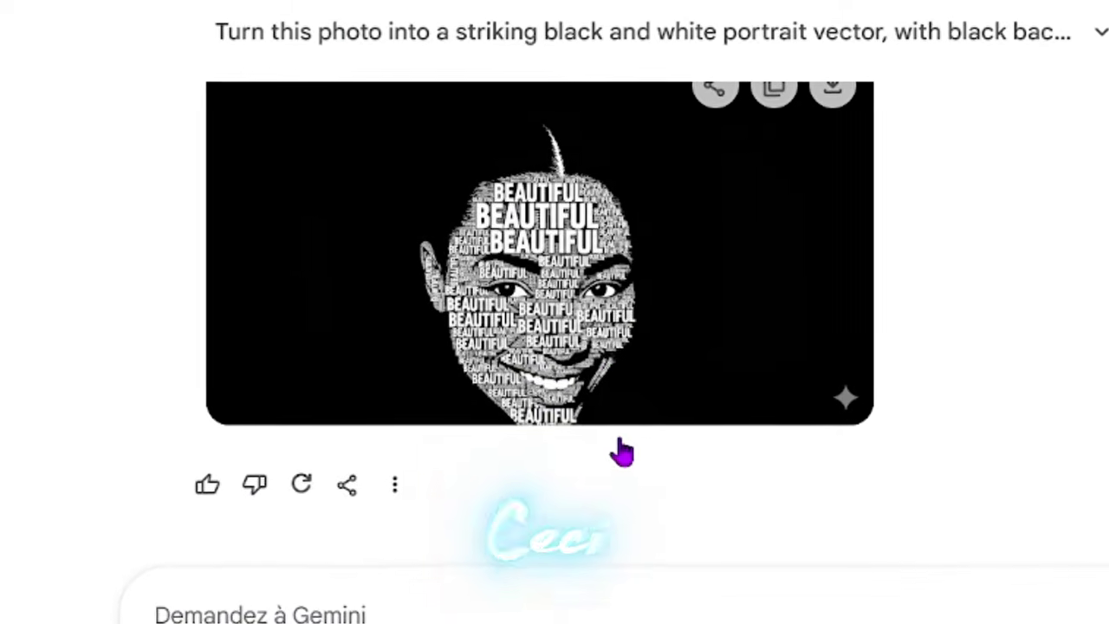
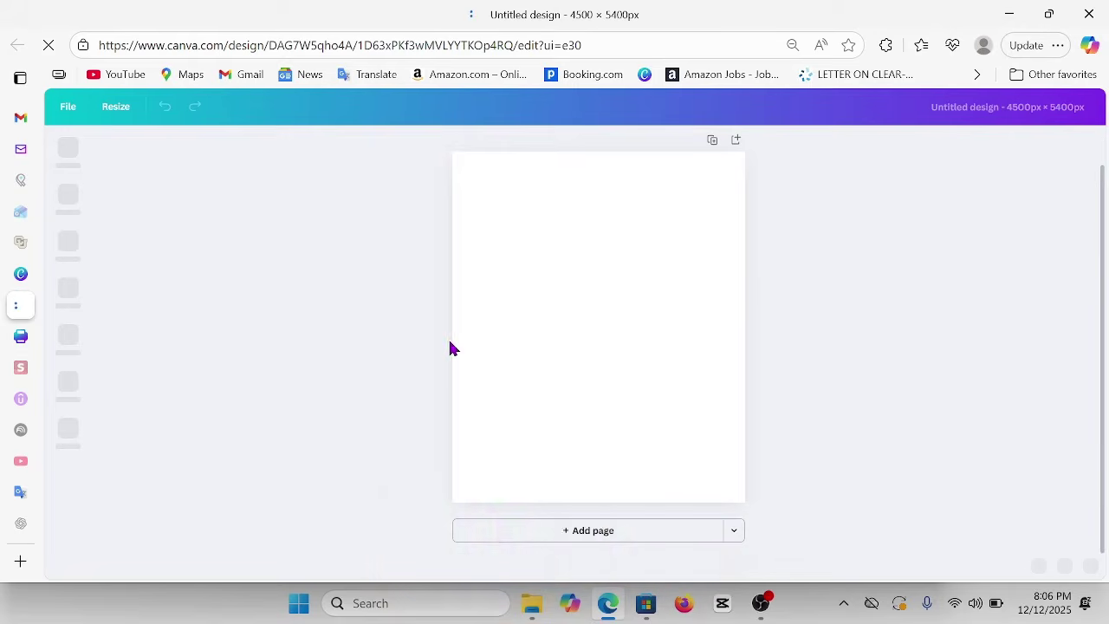
Upload Gemini_Generated_Image_85g10f85g10f85g1.png from the Downloads folder to the image library of the blank 4500 × 5400 px design.
{"action": "mouse_move", "coordinate": [24, 274]}
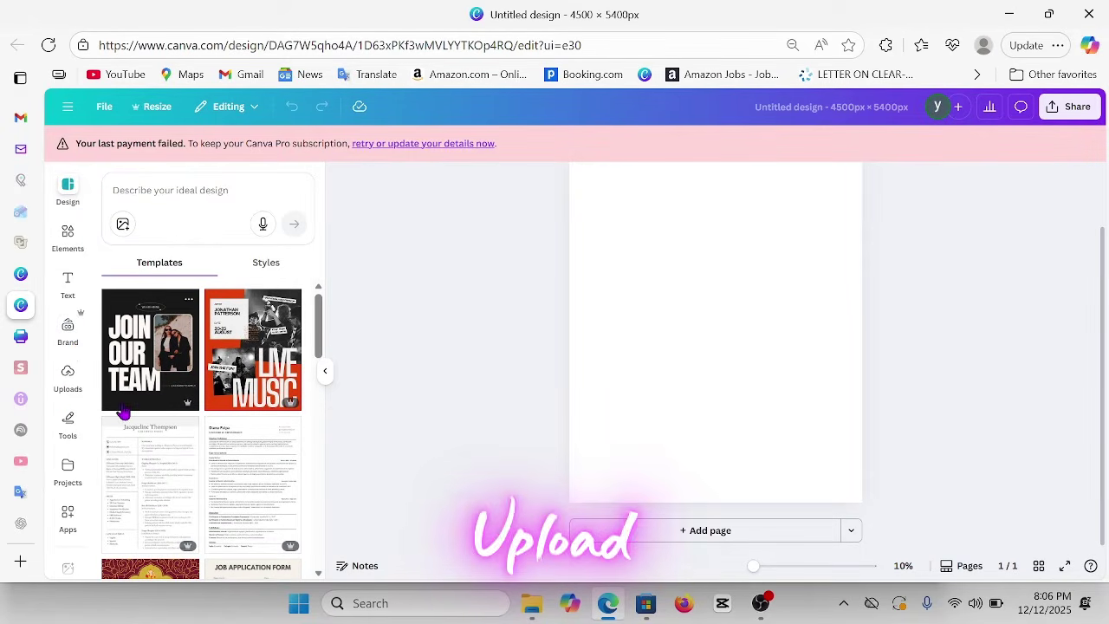
{"action": "left_click", "coordinate": [66, 378]}
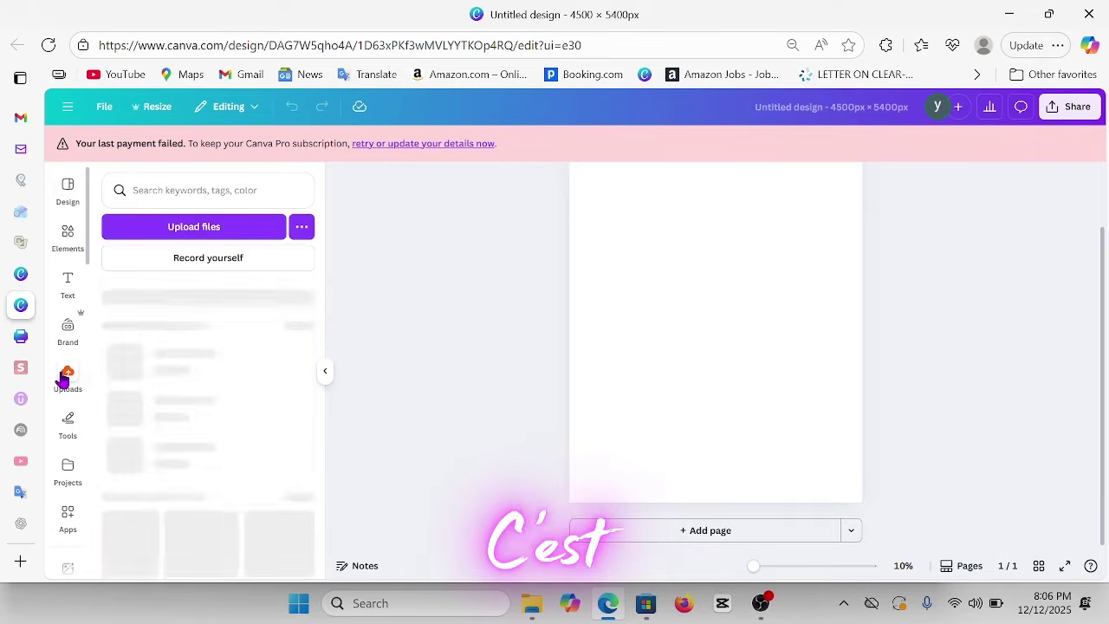
{"action": "left_click", "coordinate": [185, 228]}
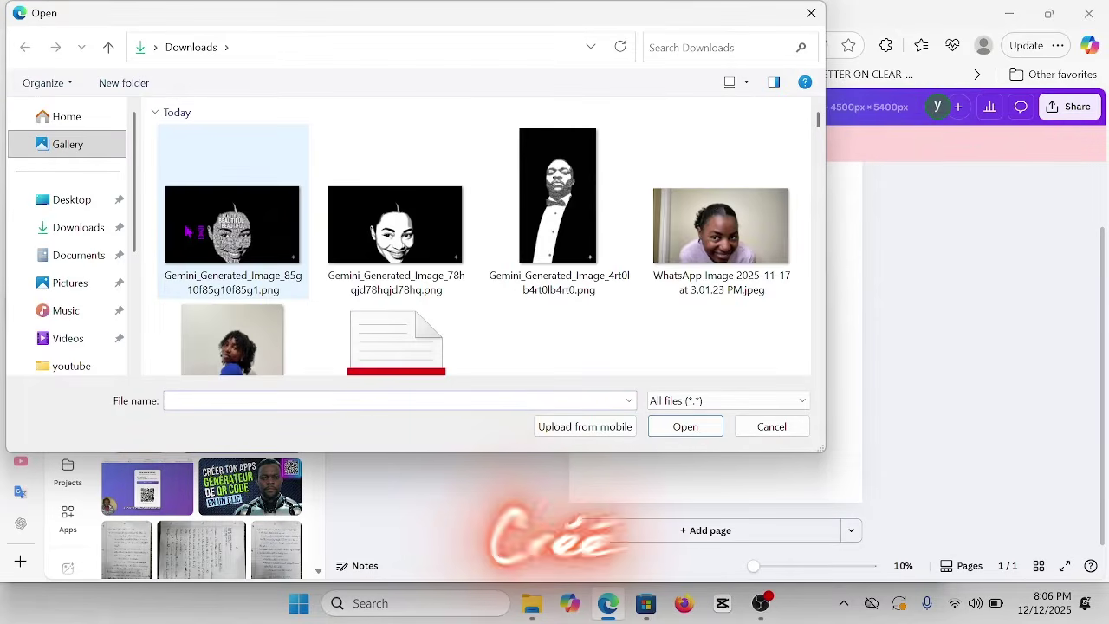
{"action": "left_click", "coordinate": [231, 232]}
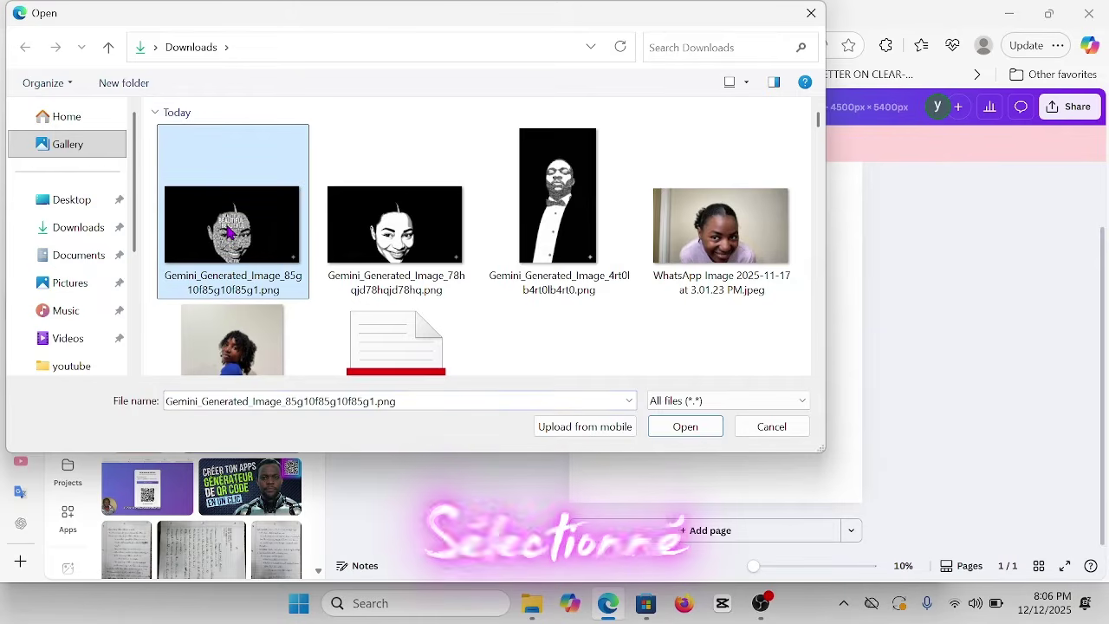
{"action": "double_click", "coordinate": [232, 232]}
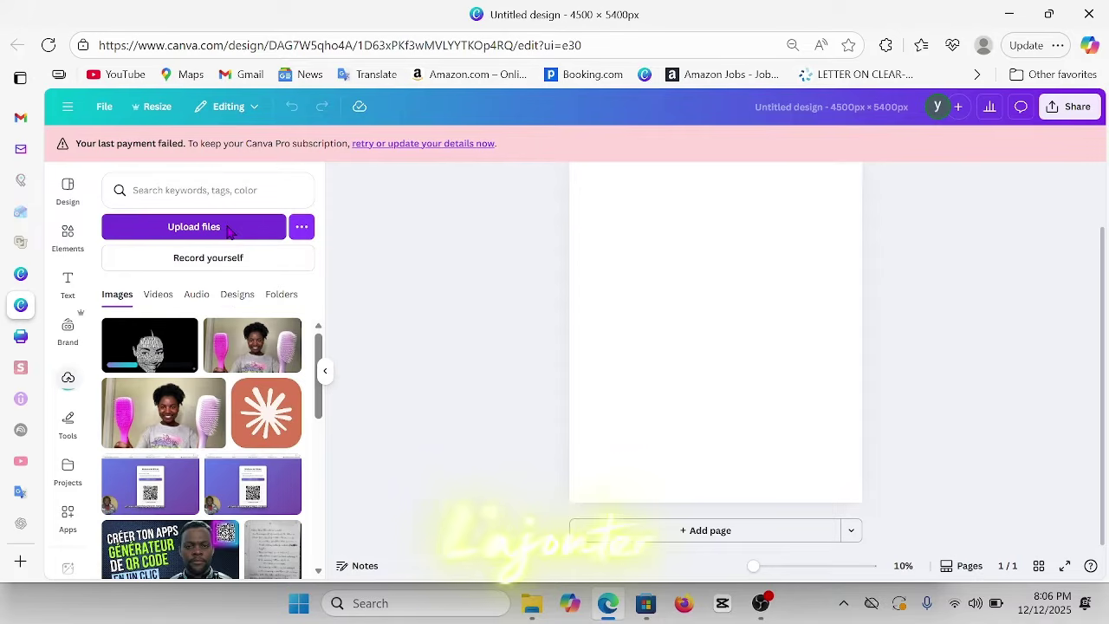
Place the uploaded BEAUTIFUL portrait on the page and enlarge it well beyond the page's width.
{"action": "left_click", "coordinate": [166, 355]}
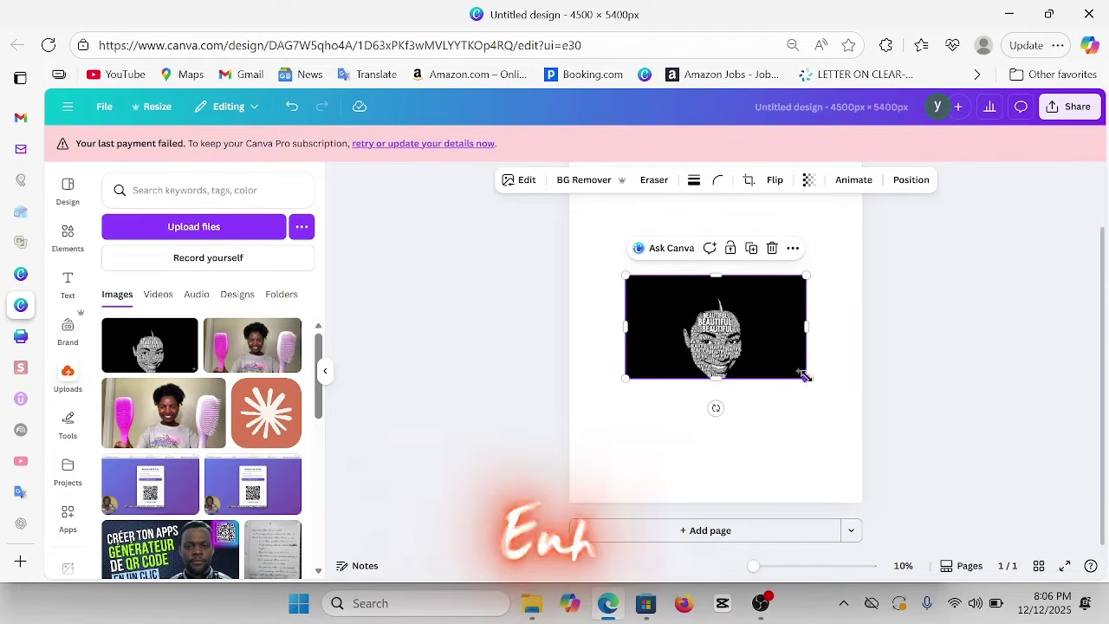
{"action": "left_click_drag", "start_coordinate": [805, 378], "coordinate": [912, 545]}
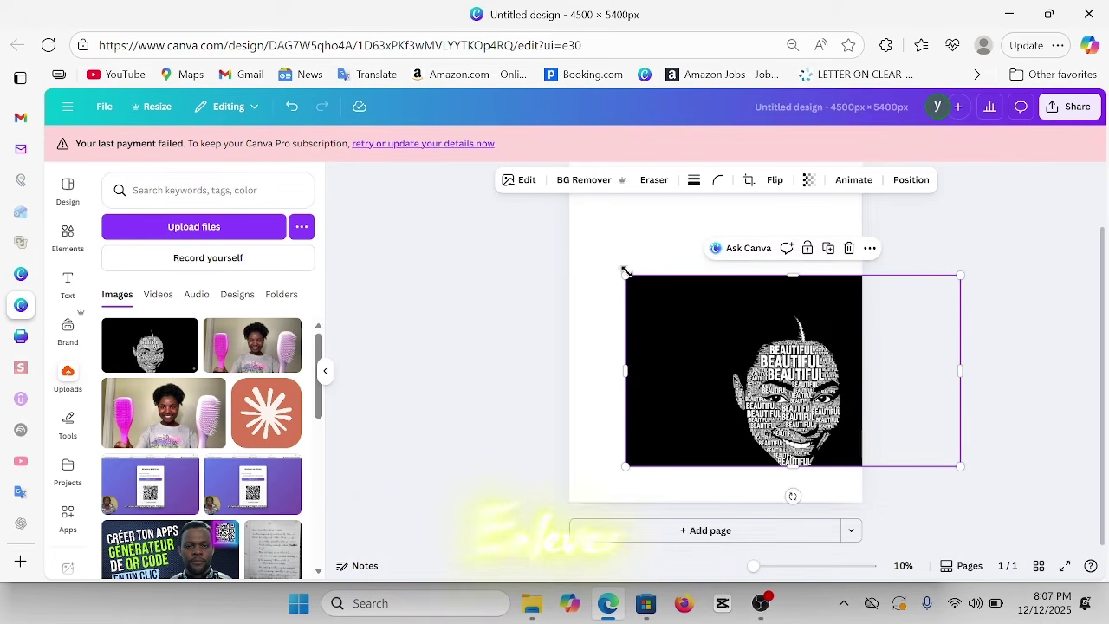
{"action": "left_click_drag", "start_coordinate": [628, 272], "coordinate": [422, 161]}
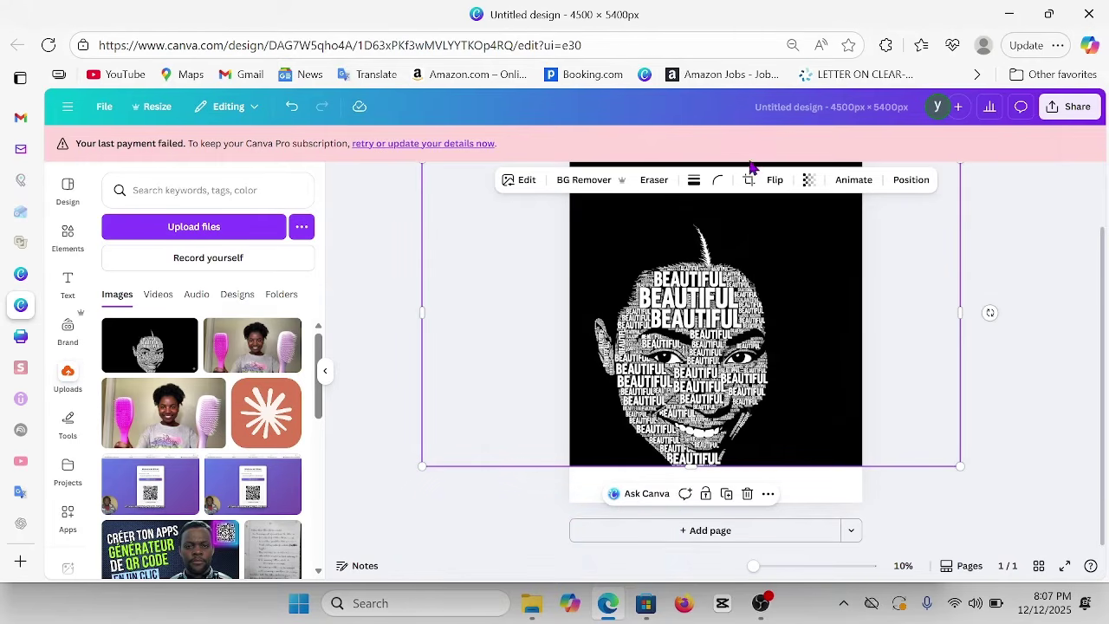
Remove the portrait's black background and move the face to the horizontal centre of the page.
{"action": "left_click", "coordinate": [578, 180]}
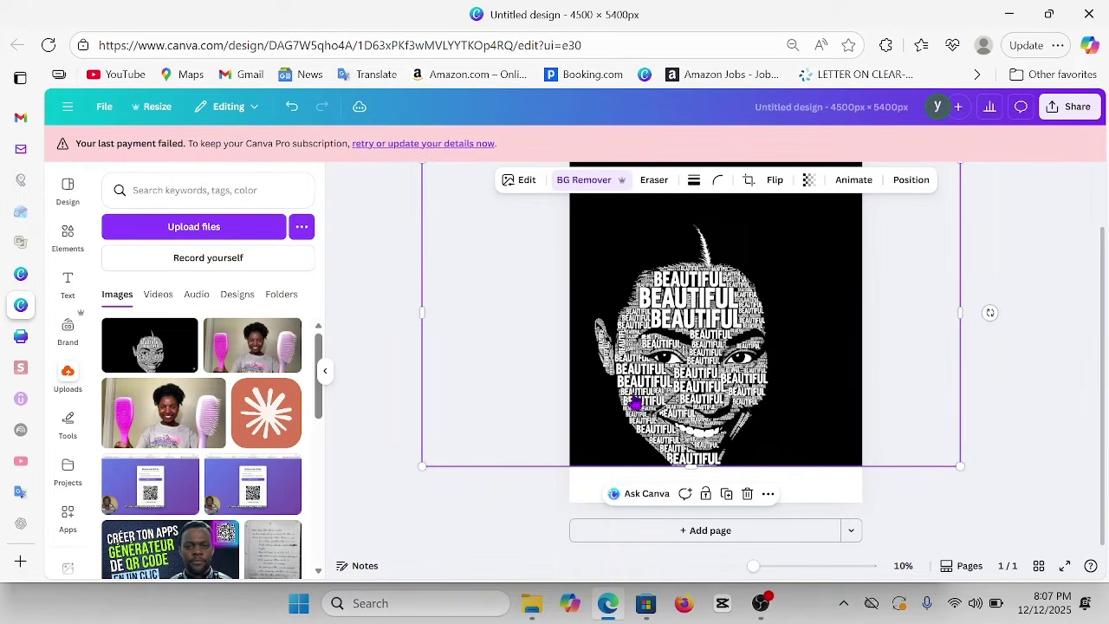
{"action": "left_click_drag", "start_coordinate": [895, 386], "coordinate": [847, 346]}
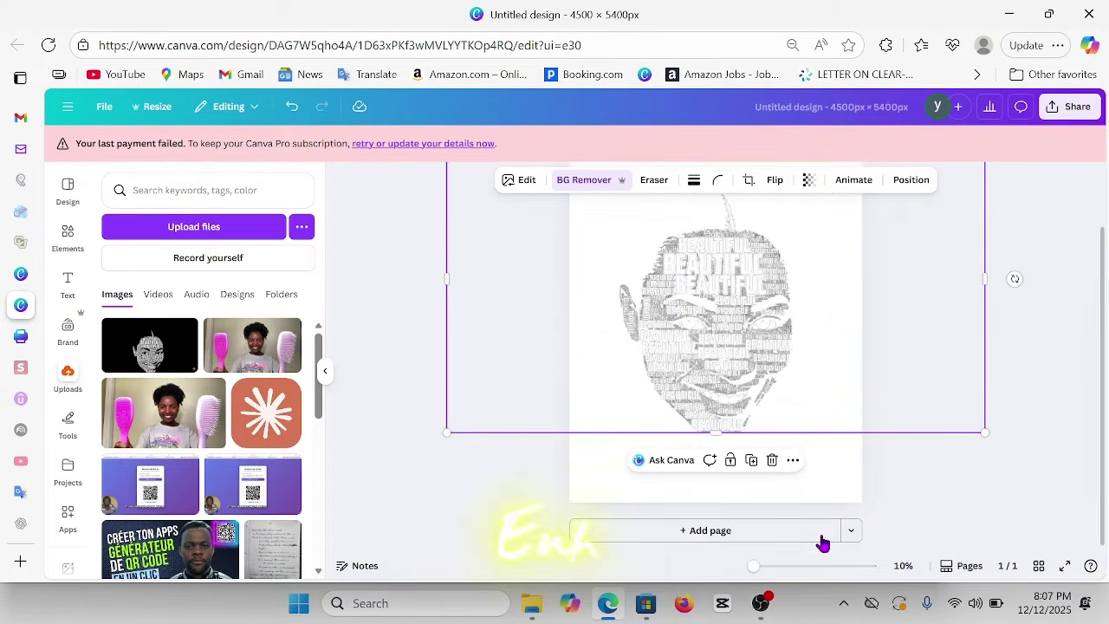
{"action": "left_click", "coordinate": [918, 464]}
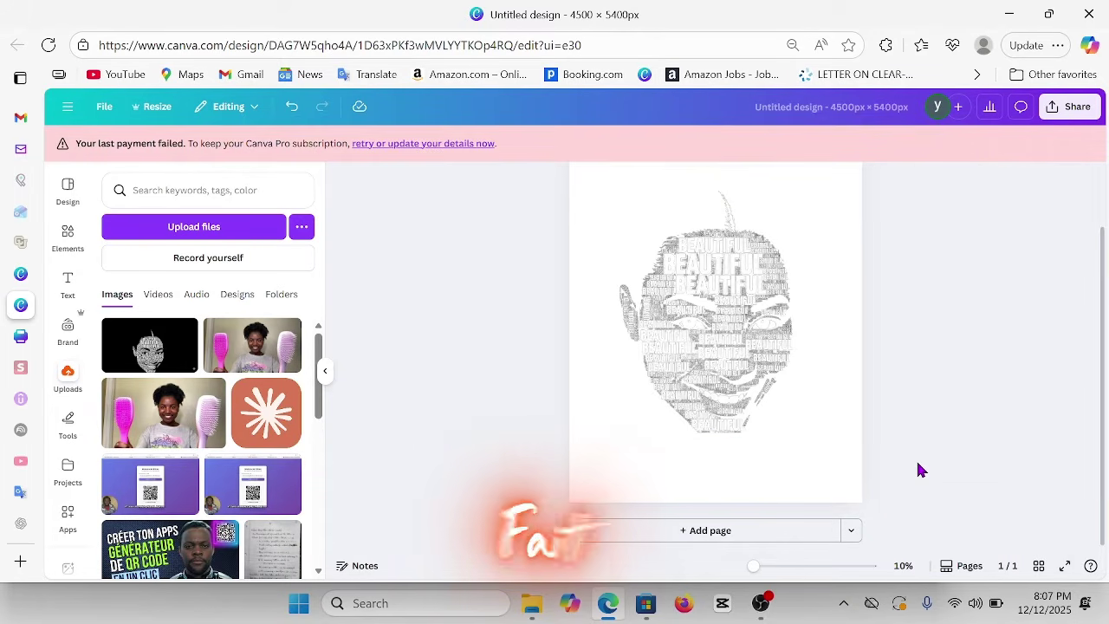
Set the page background to the dark gray from the photo colors.
{"action": "left_click", "coordinate": [829, 479]}
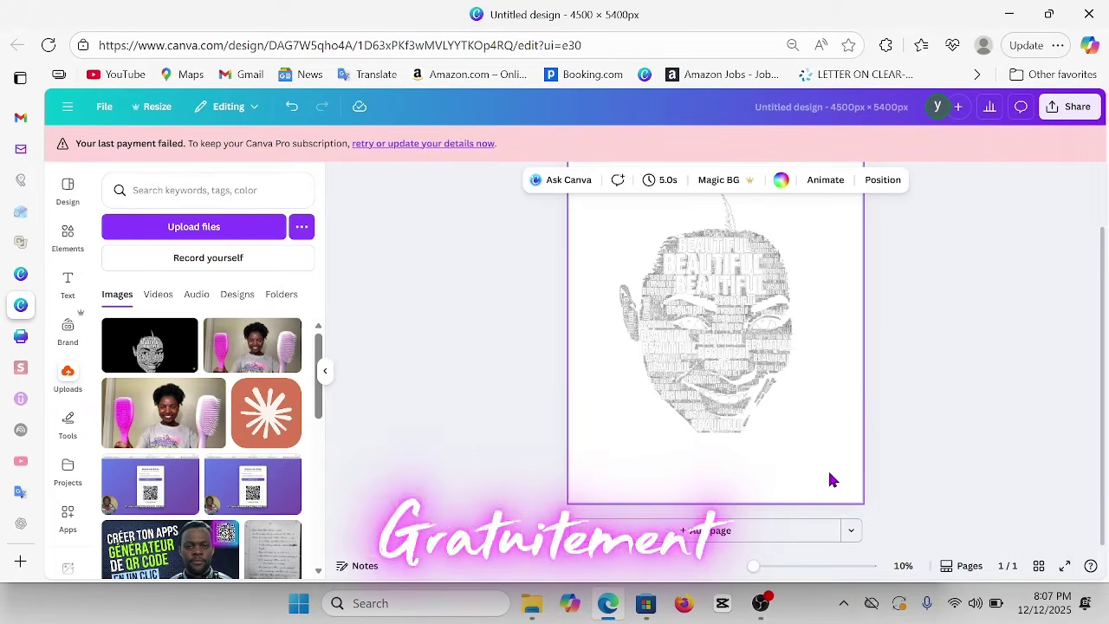
{"action": "left_click", "coordinate": [782, 181]}
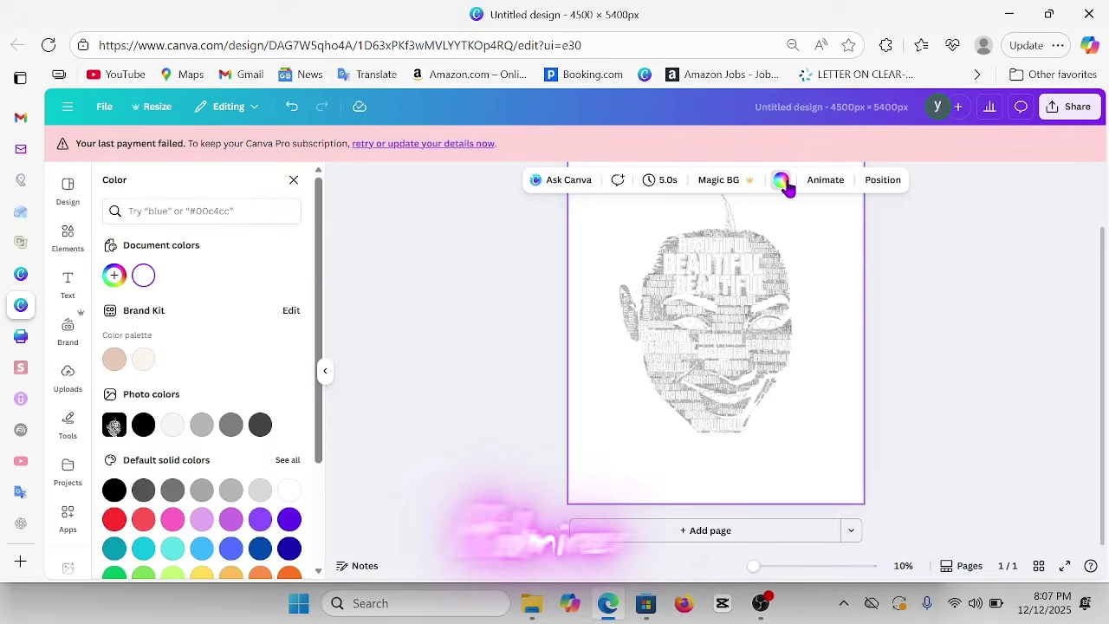
{"action": "left_click", "coordinate": [262, 424]}
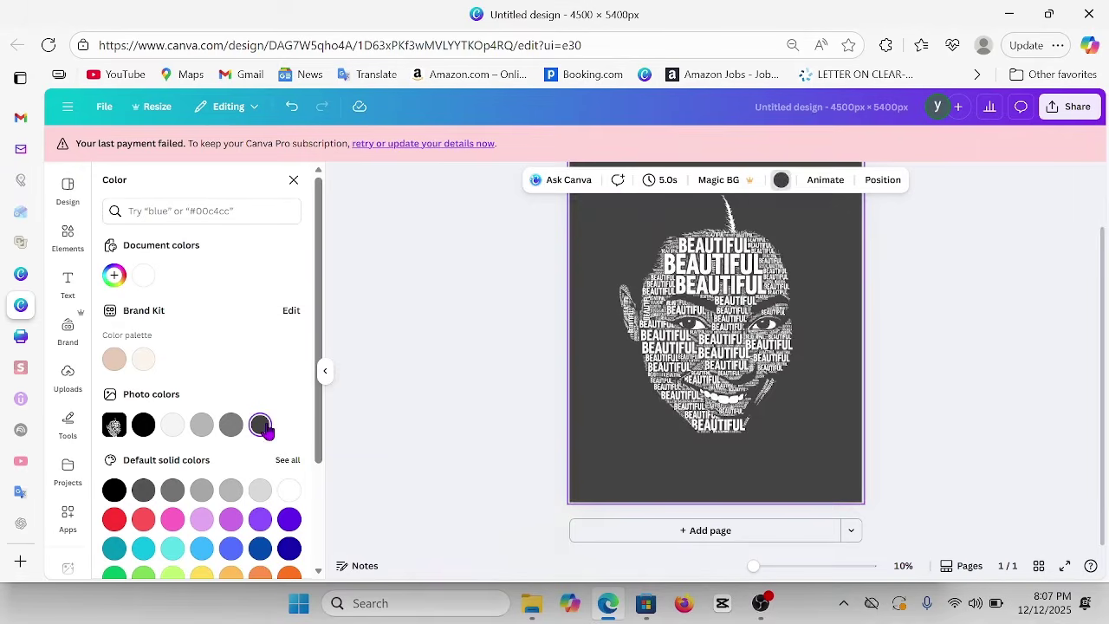
{"action": "left_click", "coordinate": [933, 351]}
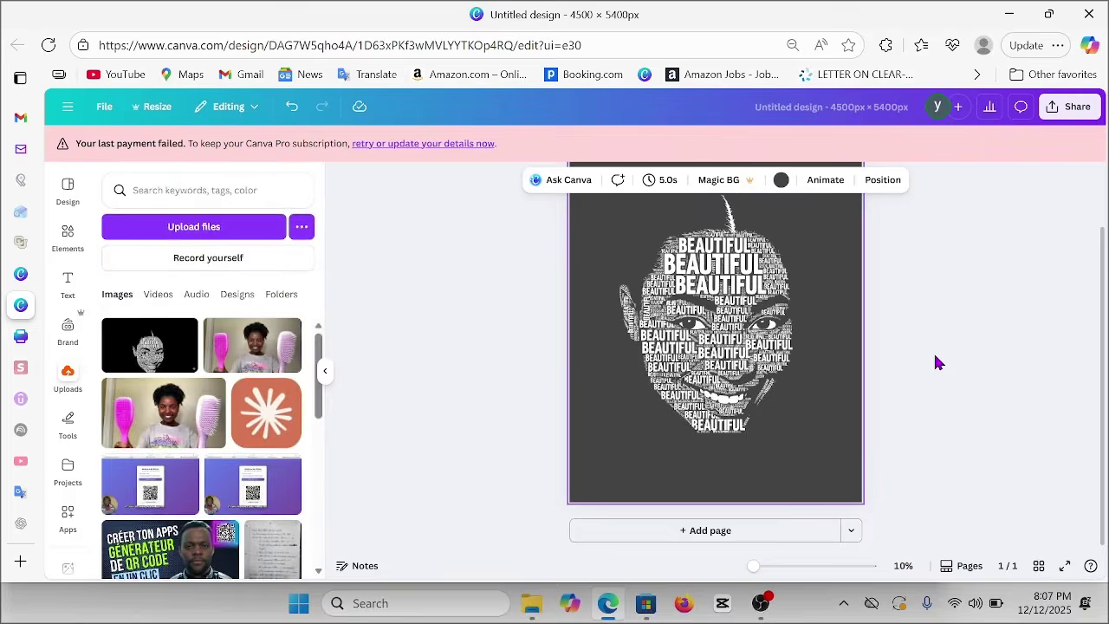
{"action": "left_click", "coordinate": [970, 294]}
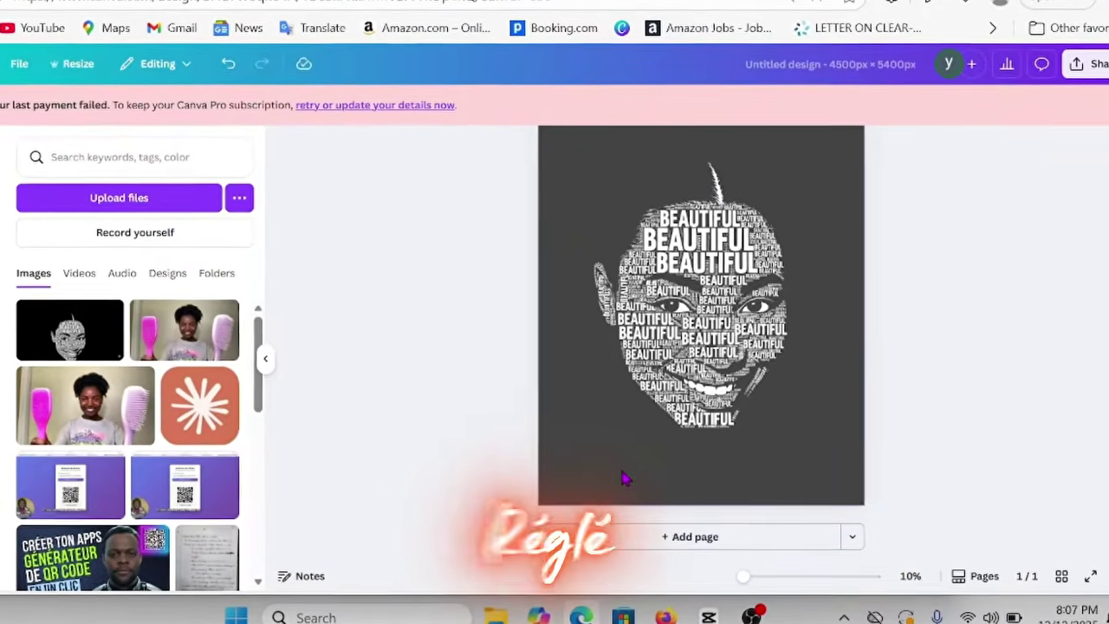
Enlarge the typography face so it fills most of the page, and deselect it.
{"action": "left_click", "coordinate": [625, 478]}
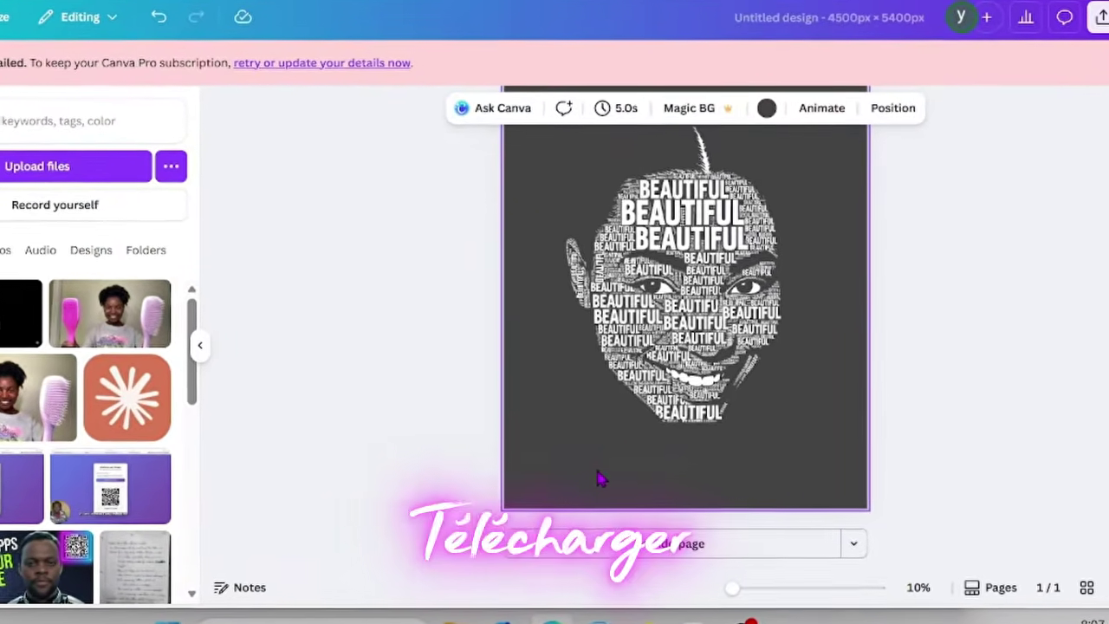
{"action": "scroll", "coordinate": [589, 479], "scroll_direction": "down", "scroll_amount": 2}
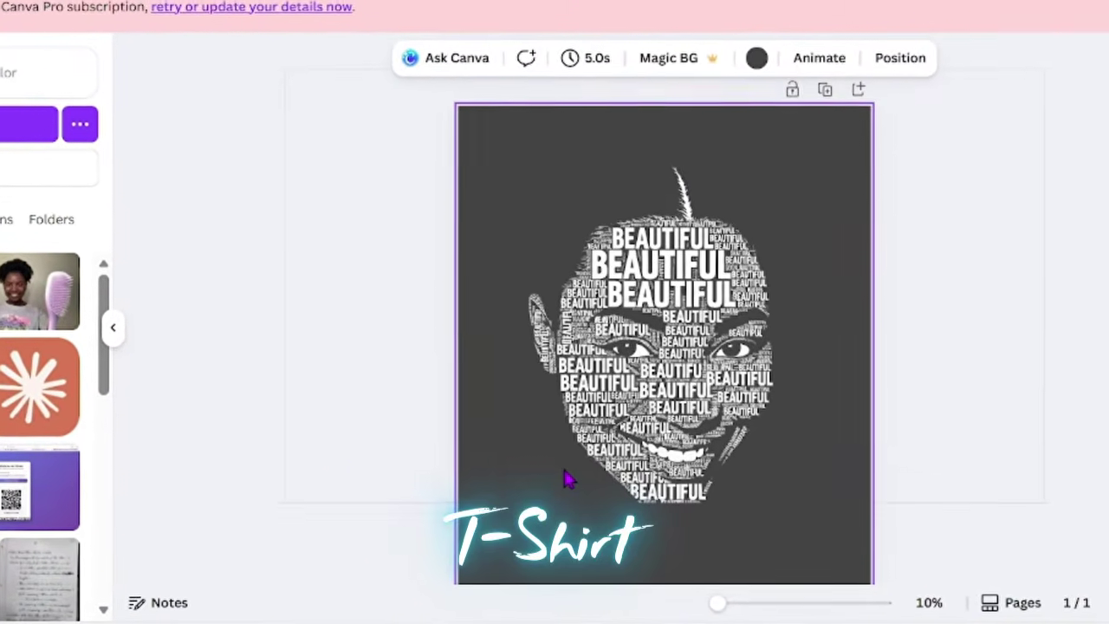
{"action": "left_click", "coordinate": [642, 446]}
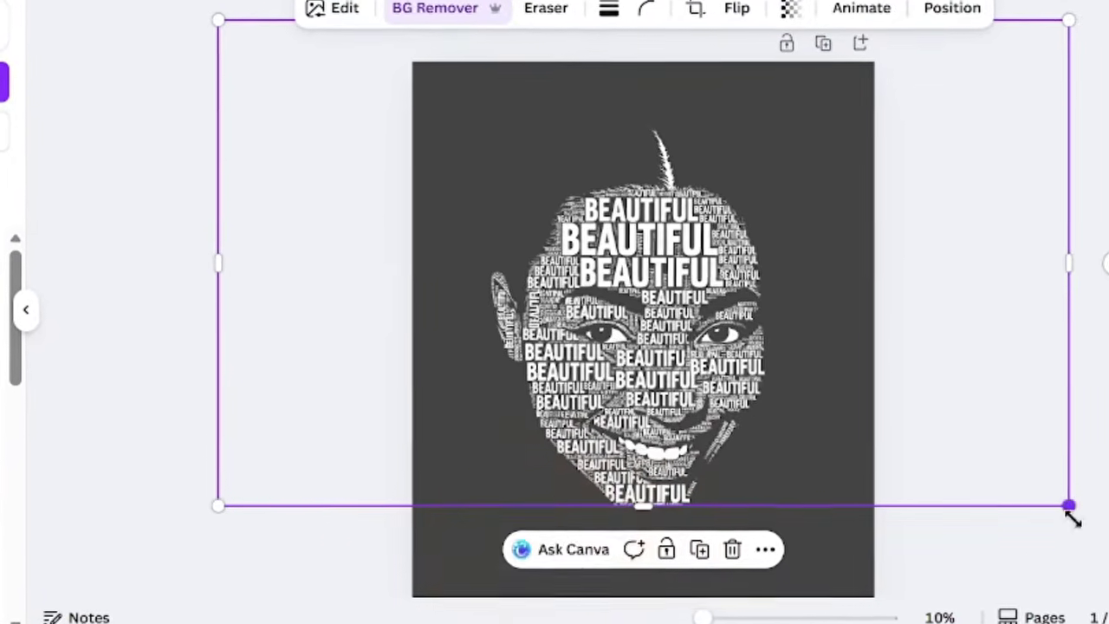
{"action": "left_click_drag", "start_coordinate": [1065, 504], "coordinate": [1106, 576]}
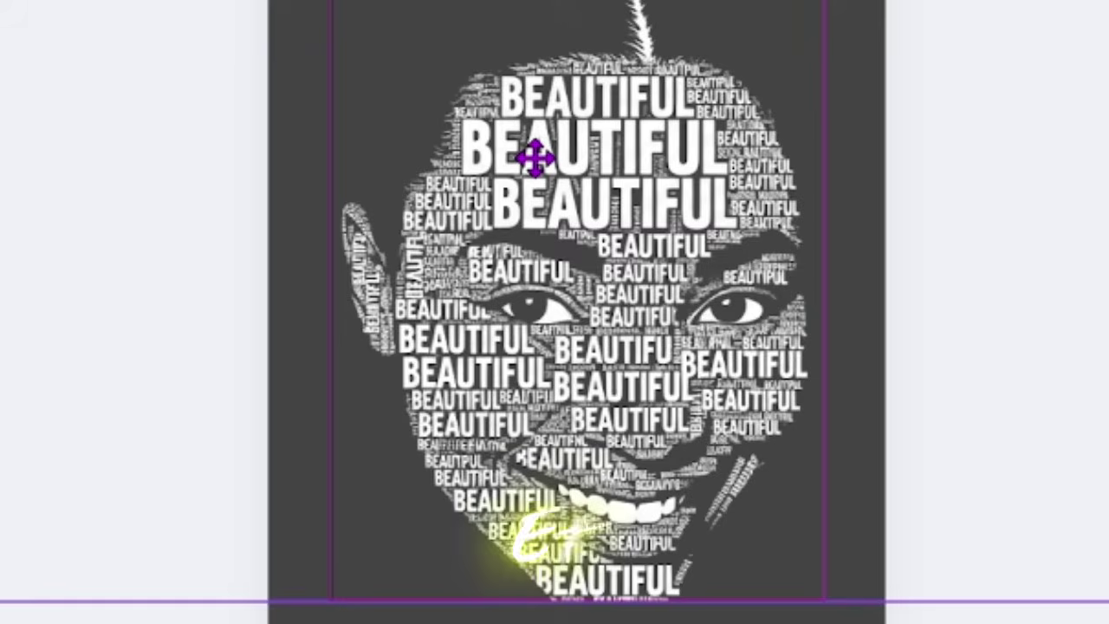
{"action": "left_click", "coordinate": [537, 161]}
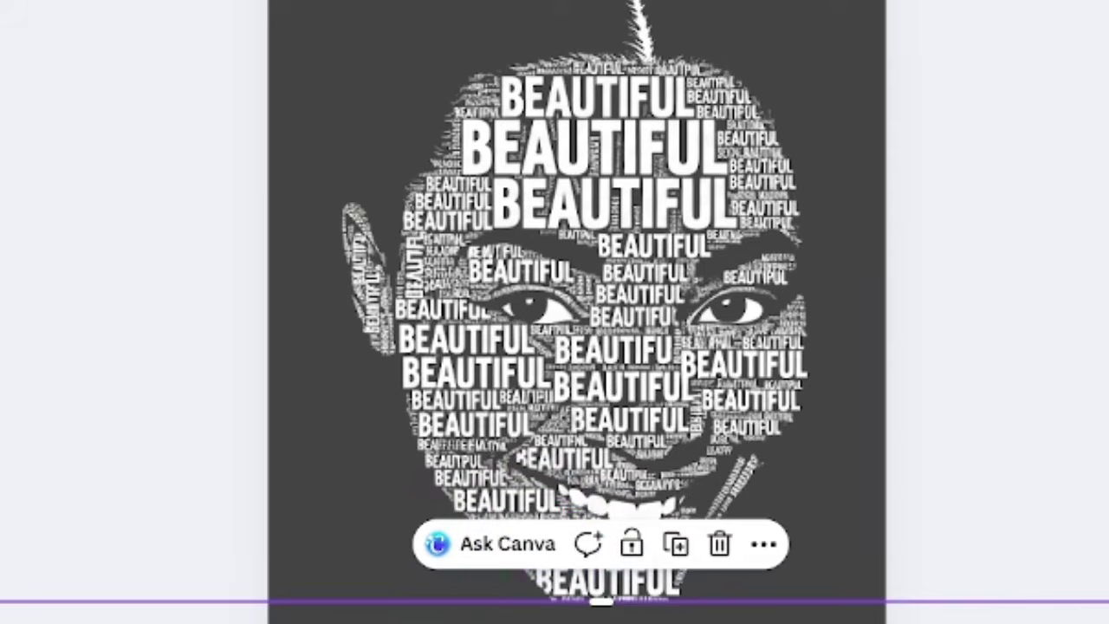
{"action": "key", "text": "Escape"}
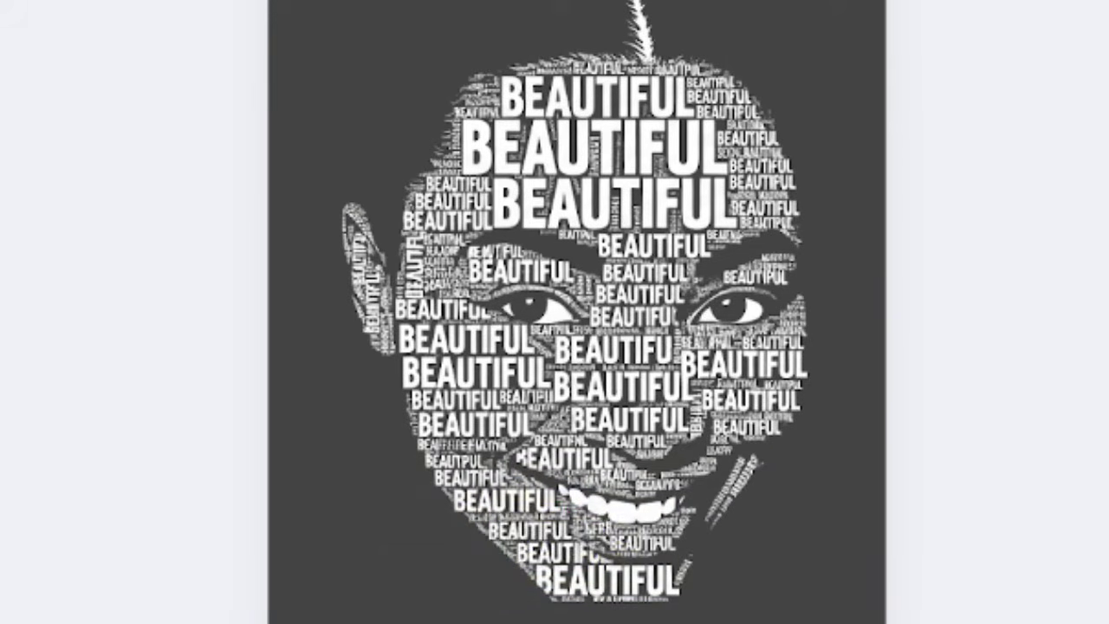
Download the design as a PNG with its dark gray background.
{"action": "left_click", "coordinate": [1107, 2]}
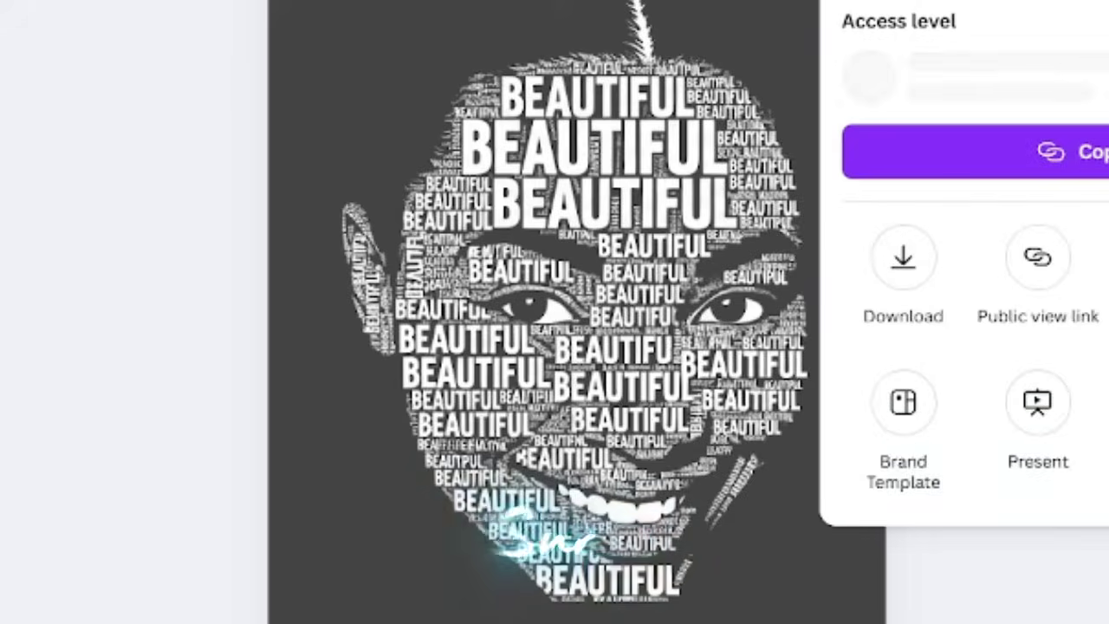
{"action": "left_click", "coordinate": [906, 270]}
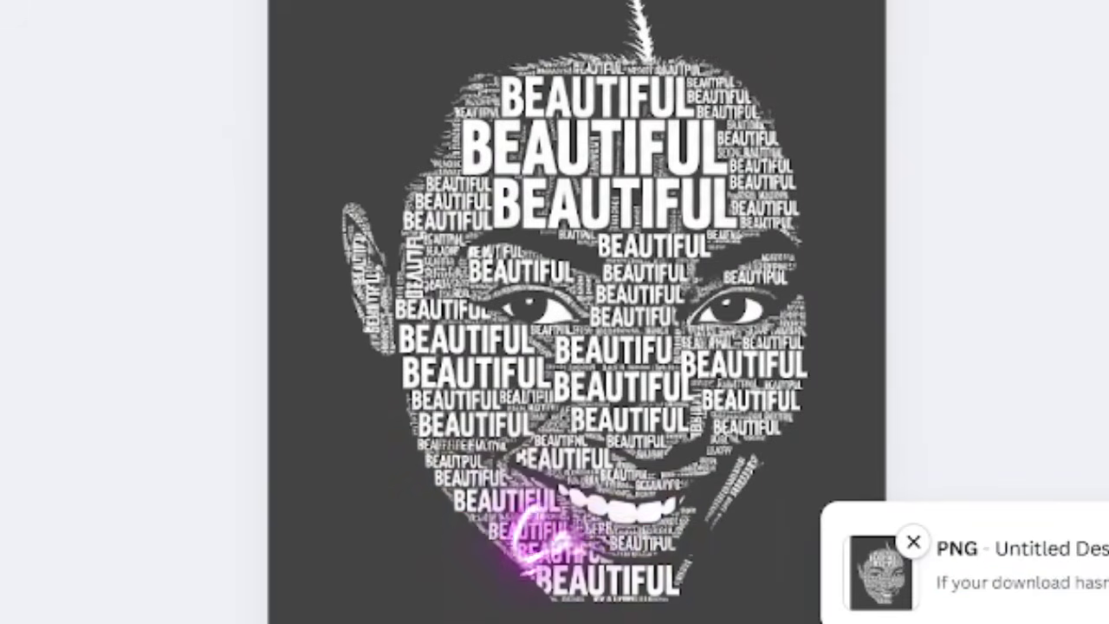
Download the design as a 4,500 × 5,400 px PNG with a transparent background.
{"action": "left_click", "coordinate": [1065, 106]}
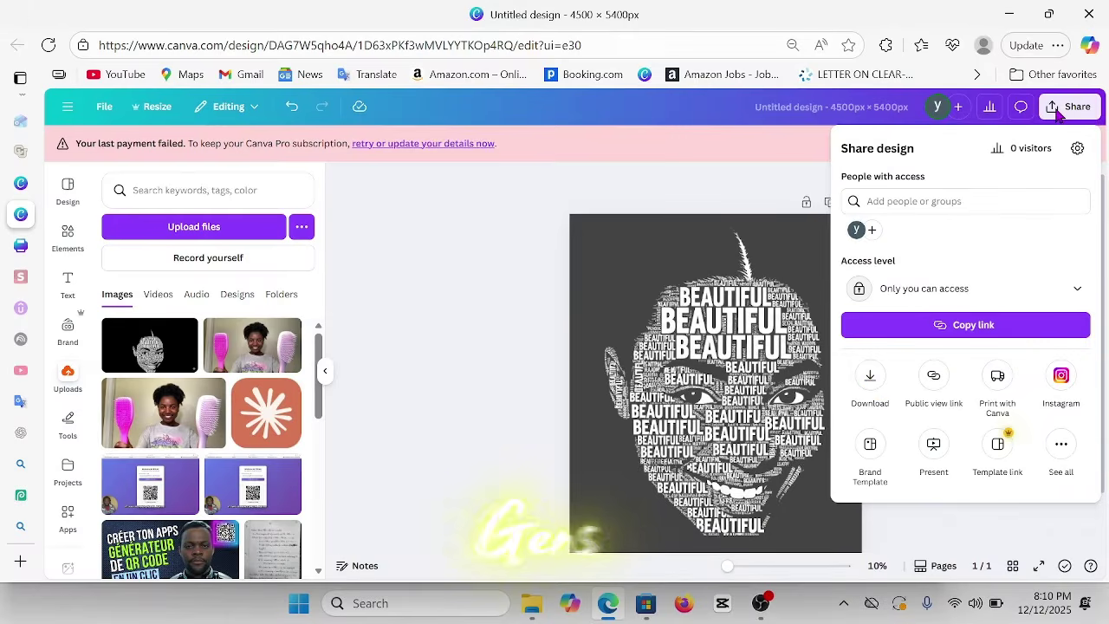
{"action": "left_click", "coordinate": [871, 378]}
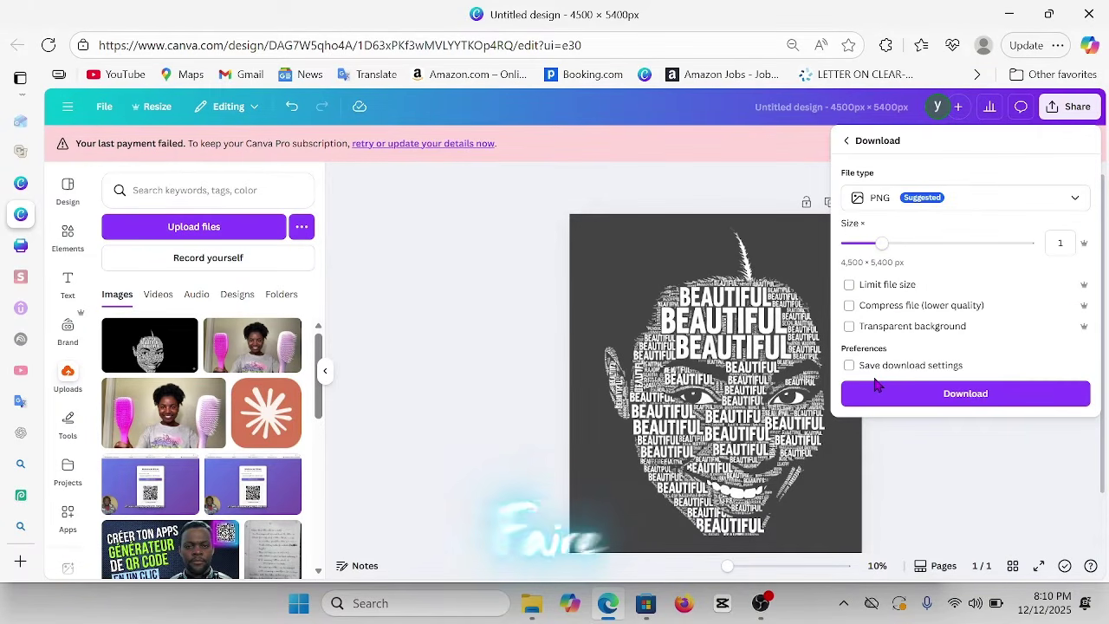
{"action": "left_click", "coordinate": [849, 327]}
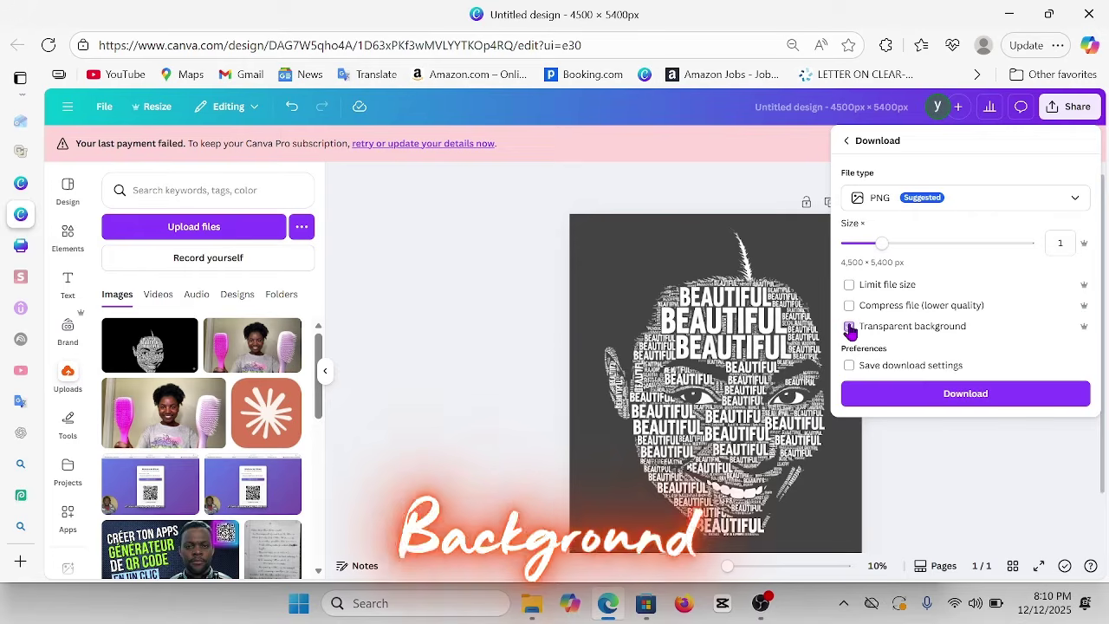
{"action": "left_click", "coordinate": [943, 402]}
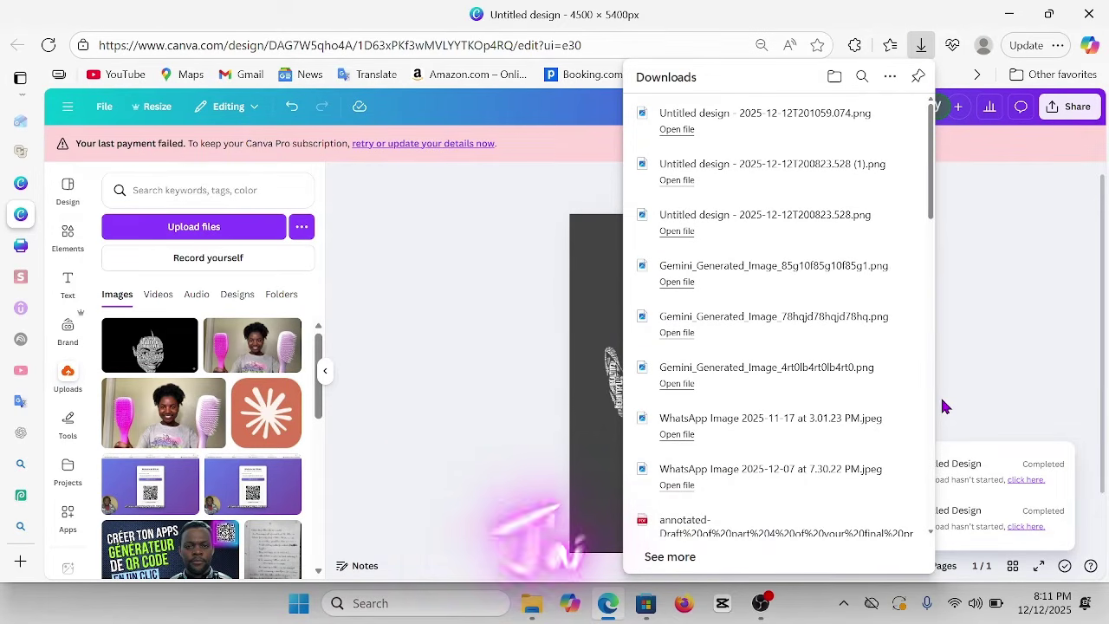
{"action": "left_click", "coordinate": [477, 400]}
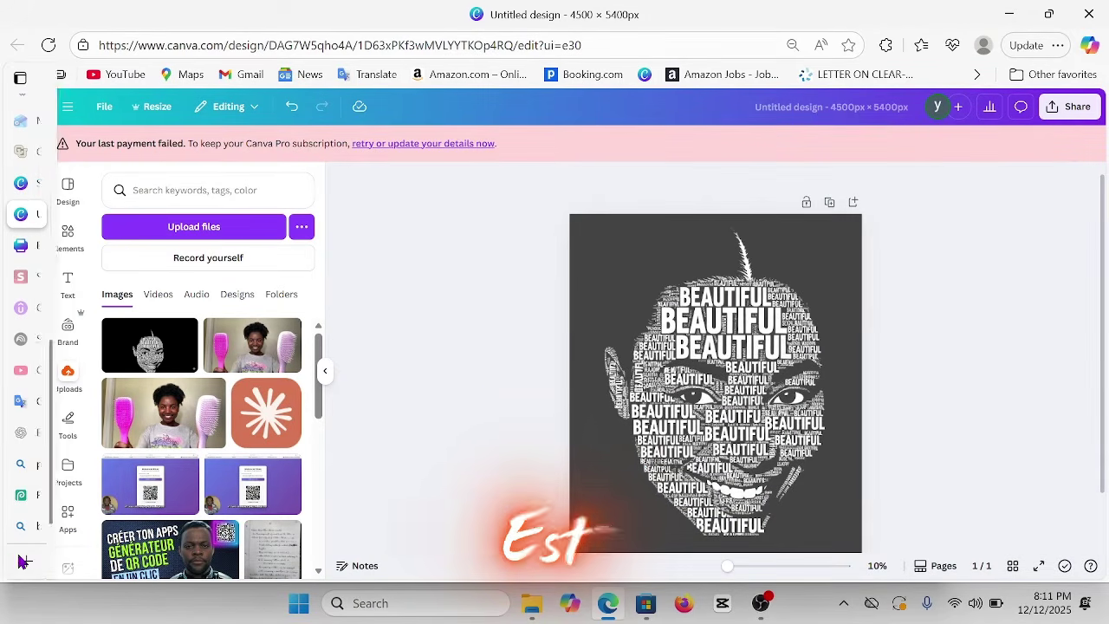
Switch to Amazon Merch on Demand and upload Untitled design - 2025-12-12T201059.074.png as the artwork of the new design.
{"action": "left_click", "coordinate": [34, 526]}
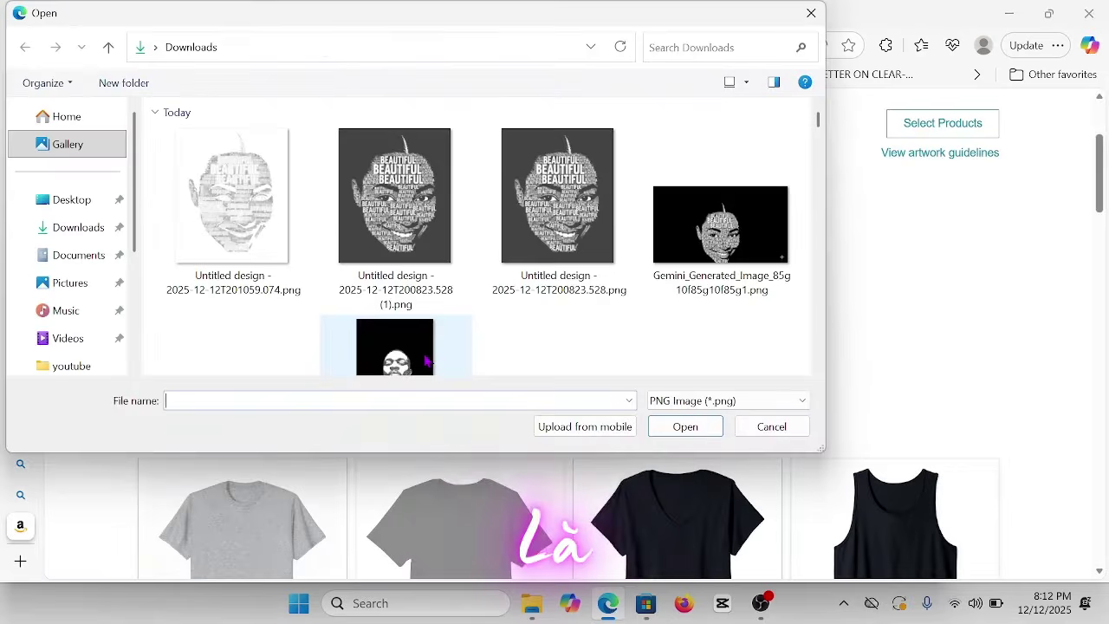
{"action": "left_click", "coordinate": [232, 229]}
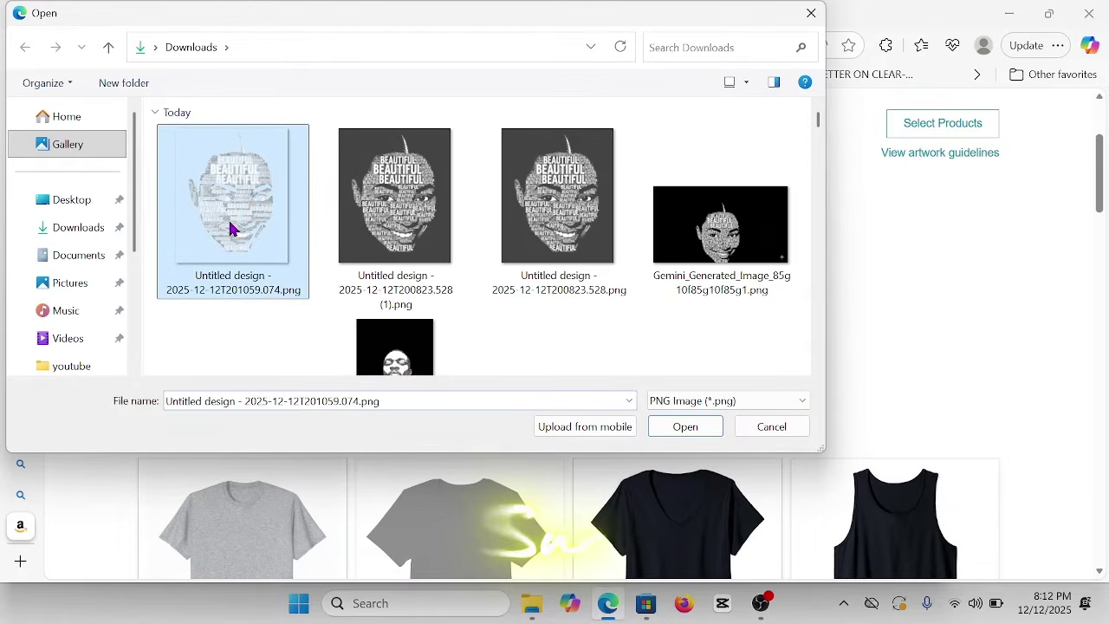
{"action": "left_click", "coordinate": [694, 427]}
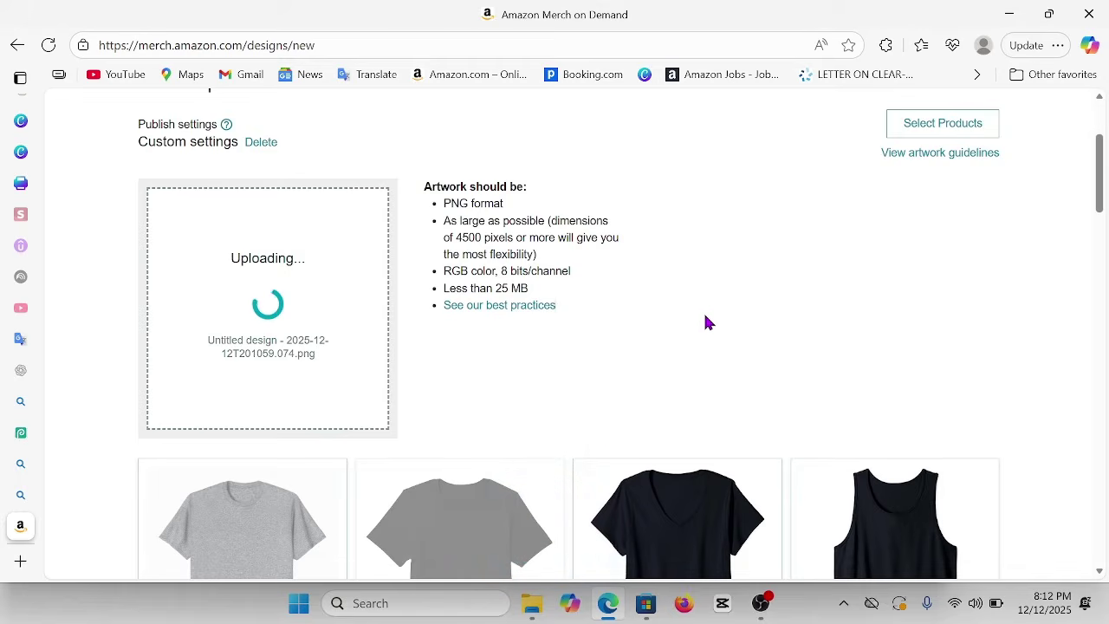
Examine how the uploaded artwork looks on the standard, premium and V-neck t-shirts and the tank top.
{"action": "left_click_drag", "start_coordinate": [705, 321], "coordinate": [286, 270]}
{"action": "left_click_drag", "start_coordinate": [286, 353], "coordinate": [500, 377]}
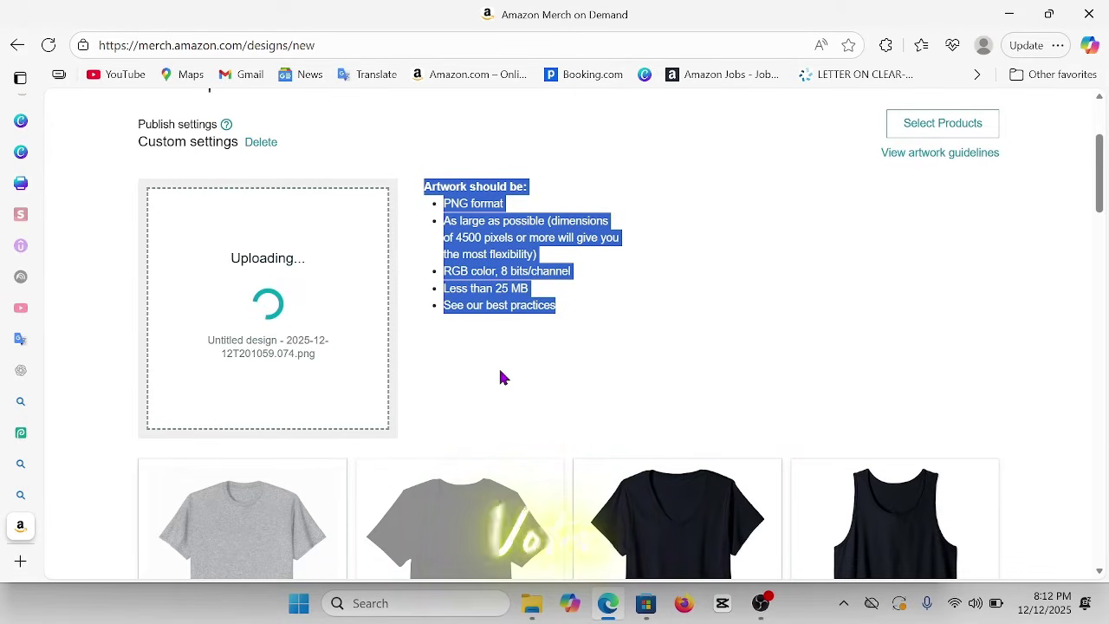
{"action": "scroll", "coordinate": [500, 377], "scroll_direction": "down", "scroll_amount": 3}
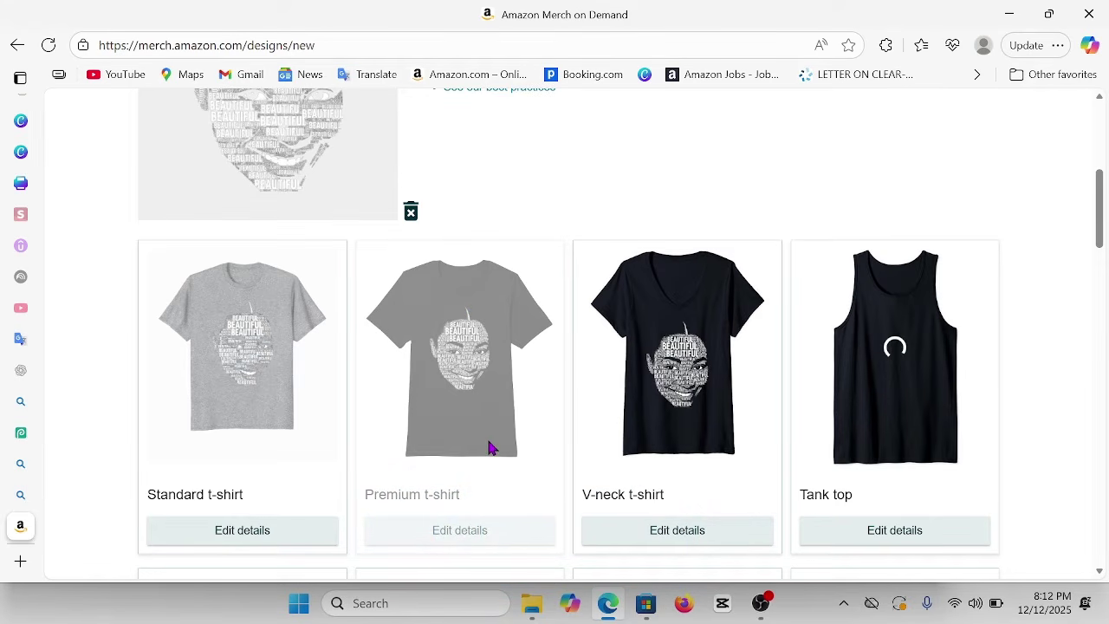
{"action": "scroll", "coordinate": [847, 338], "scroll_direction": "down", "scroll_amount": 1}
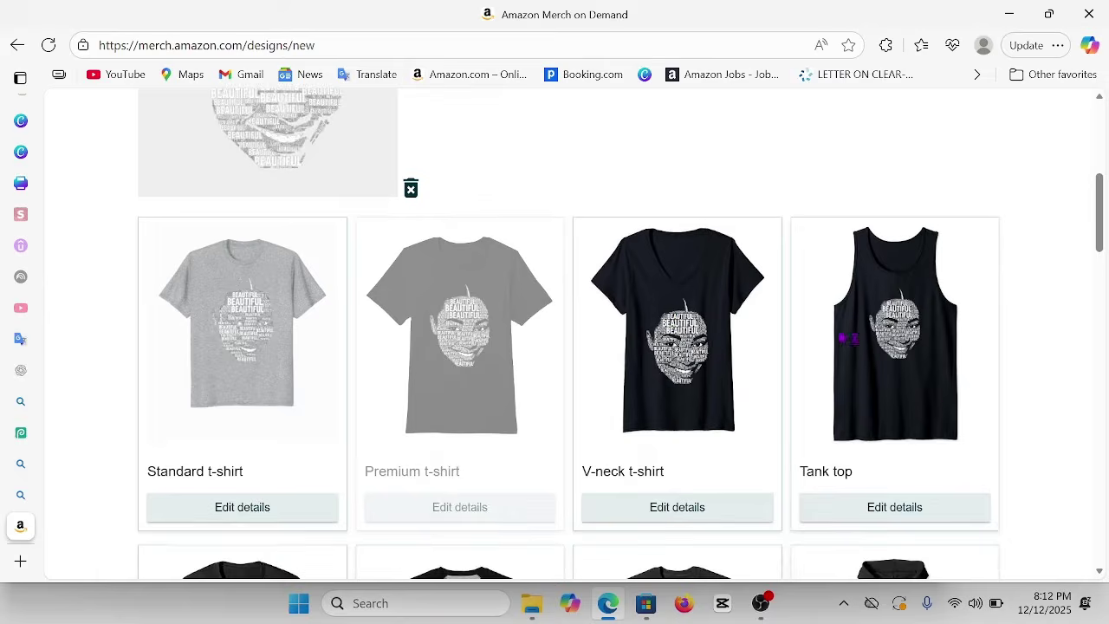
Examine the artwork on the long sleeve t-shirt, raglan, sweatshirt, hoodies, PopSockets, iPhone cases and tote bag.
{"action": "scroll", "coordinate": [983, 408], "scroll_direction": "down", "scroll_amount": 1}
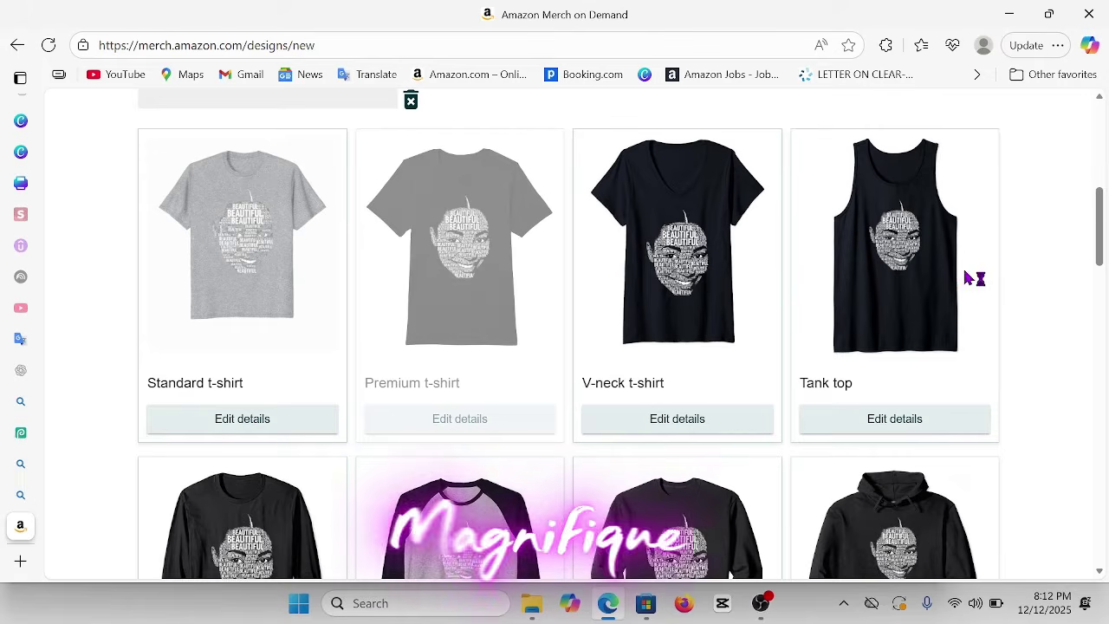
{"action": "scroll", "coordinate": [1039, 351], "scroll_direction": "down", "scroll_amount": 1}
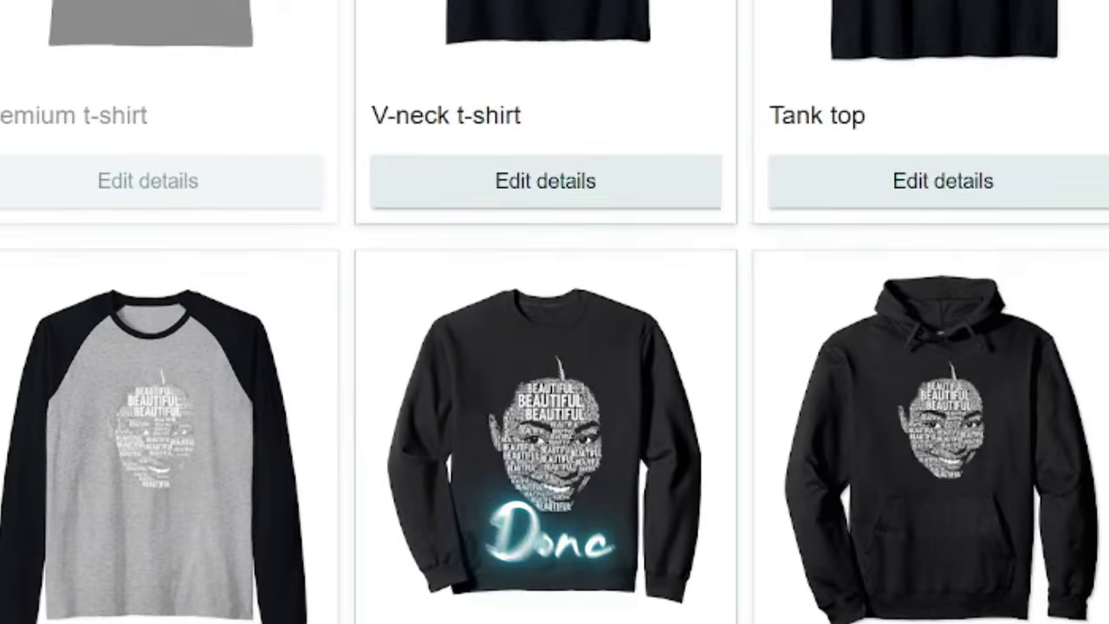
{"action": "scroll", "coordinate": [554, 312], "scroll_direction": "down", "scroll_amount": 5}
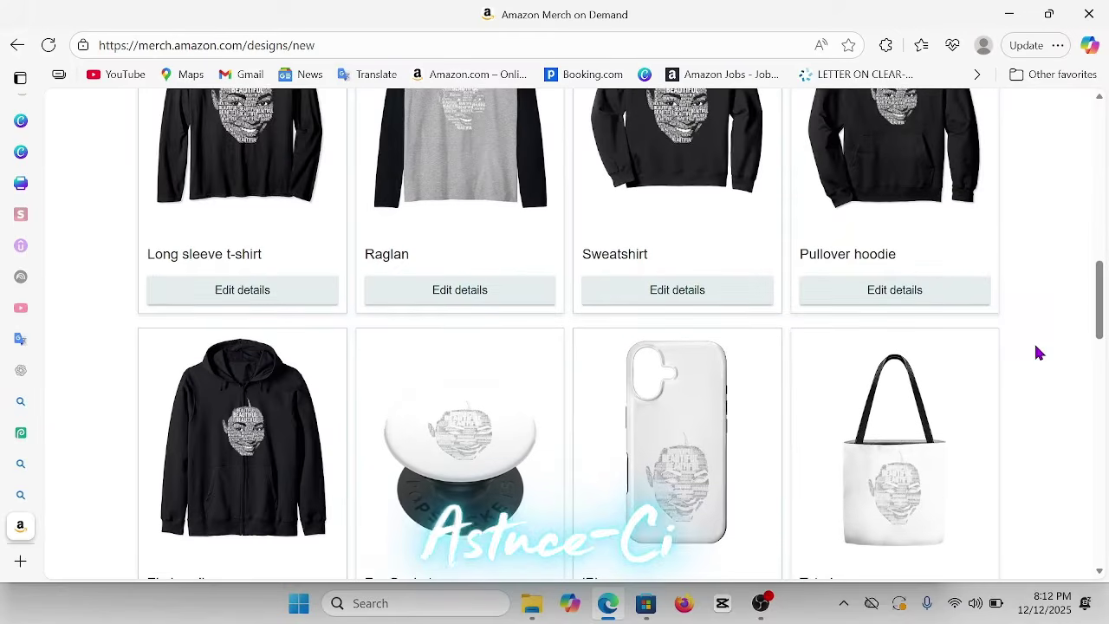
{"action": "scroll", "coordinate": [1037, 349], "scroll_direction": "down", "scroll_amount": 1}
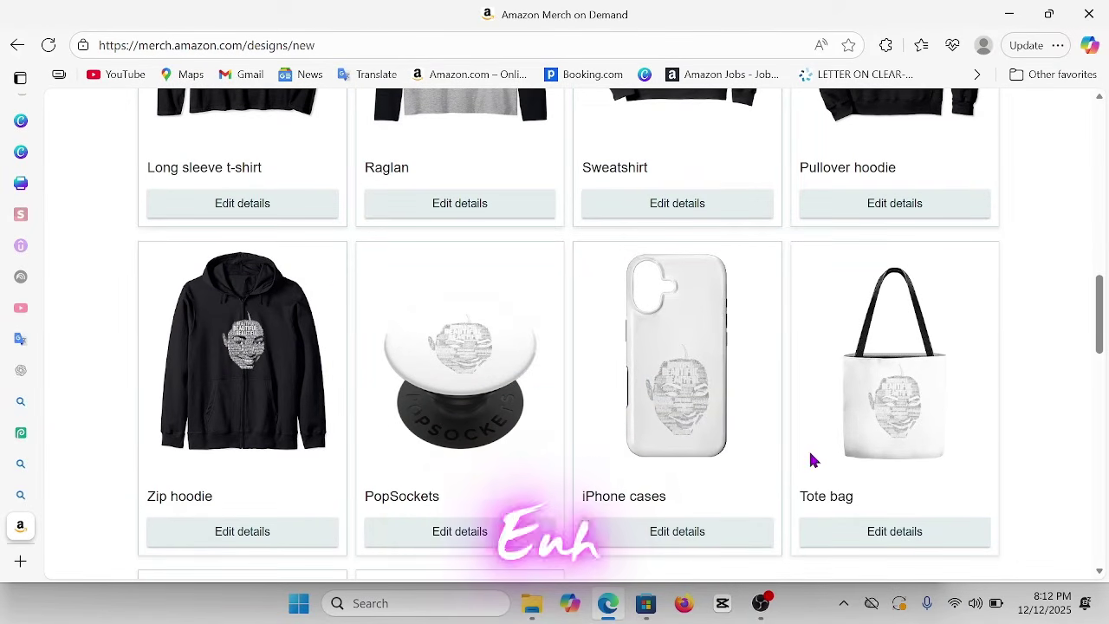
{"action": "scroll", "coordinate": [913, 422], "scroll_direction": "down", "scroll_amount": 2}
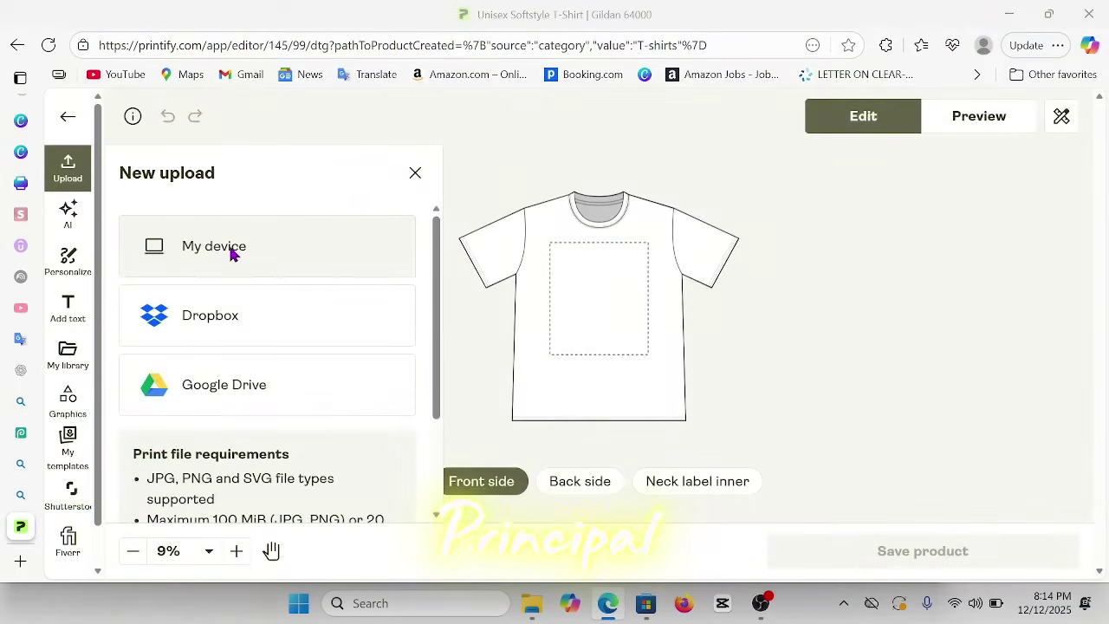
Switch to Printify and upload the transparent Untitled design PNG onto the front side of the Unisex Softstyle T-Shirt.
{"action": "left_click", "coordinate": [232, 252]}
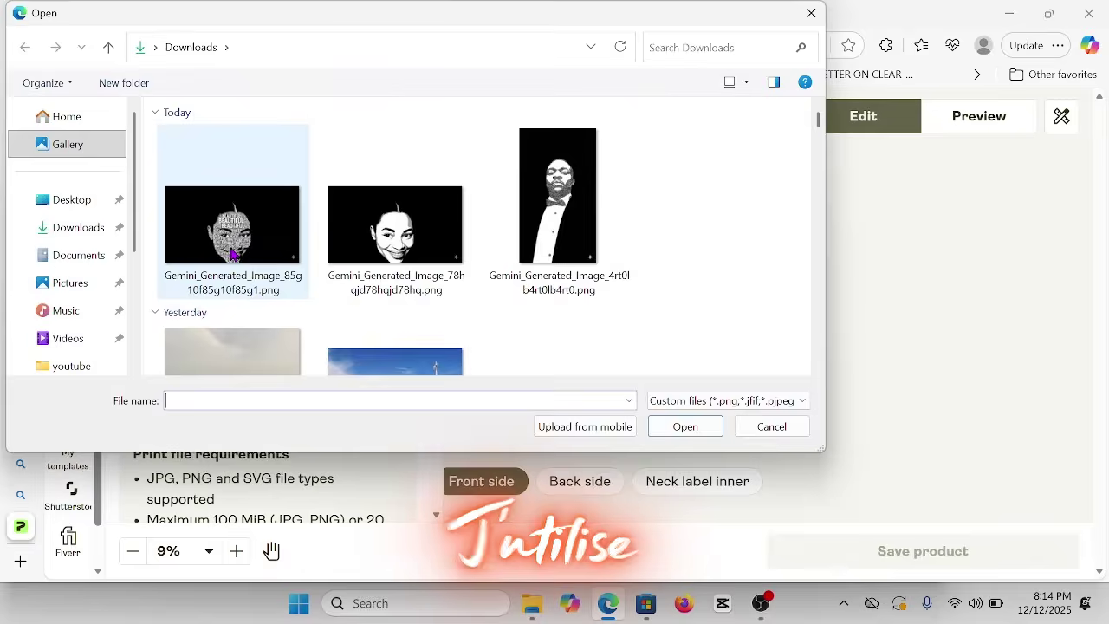
{"action": "double_click", "coordinate": [242, 217]}
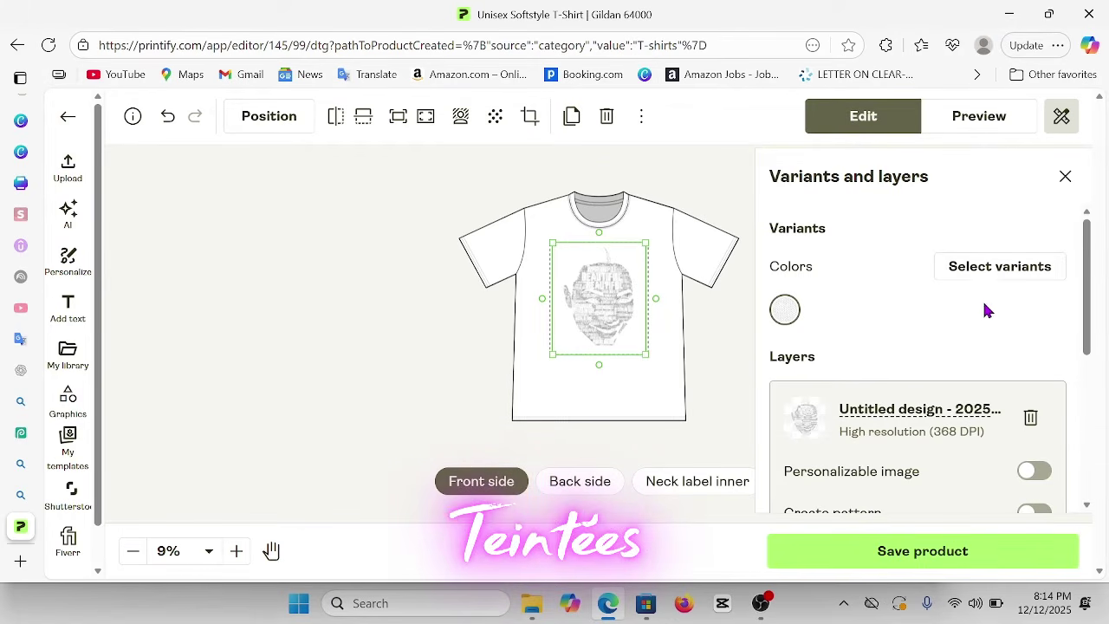
Add the Black and Dark Heather colors to the shirt's variants, trying and removing Heather Navy in between.
{"action": "left_click", "coordinate": [987, 276]}
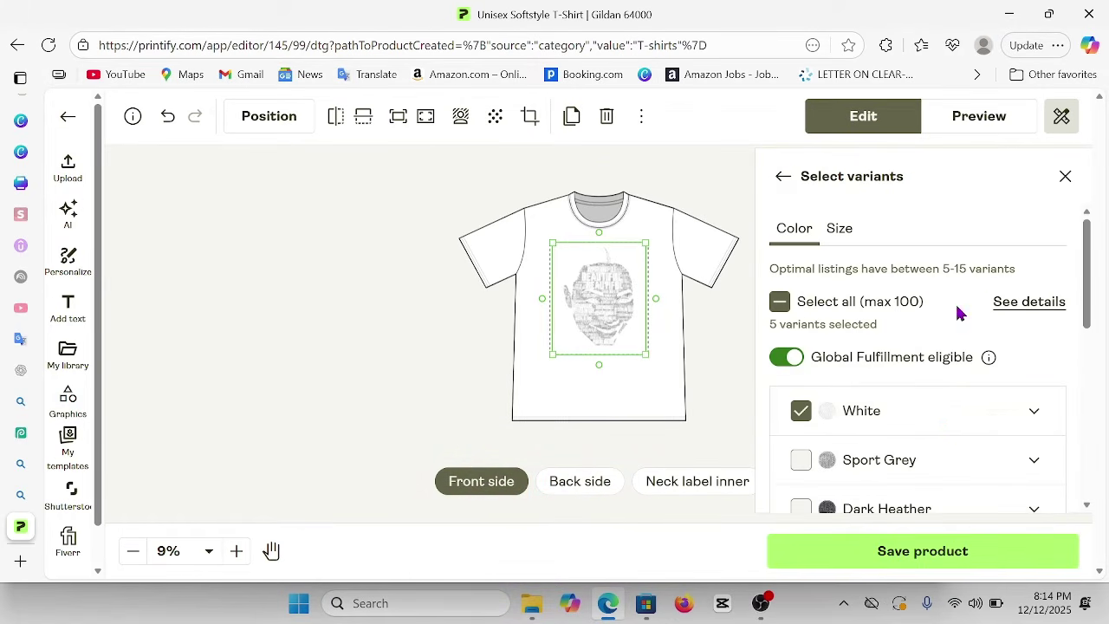
{"action": "scroll", "coordinate": [940, 425], "scroll_direction": "down", "scroll_amount": 1}
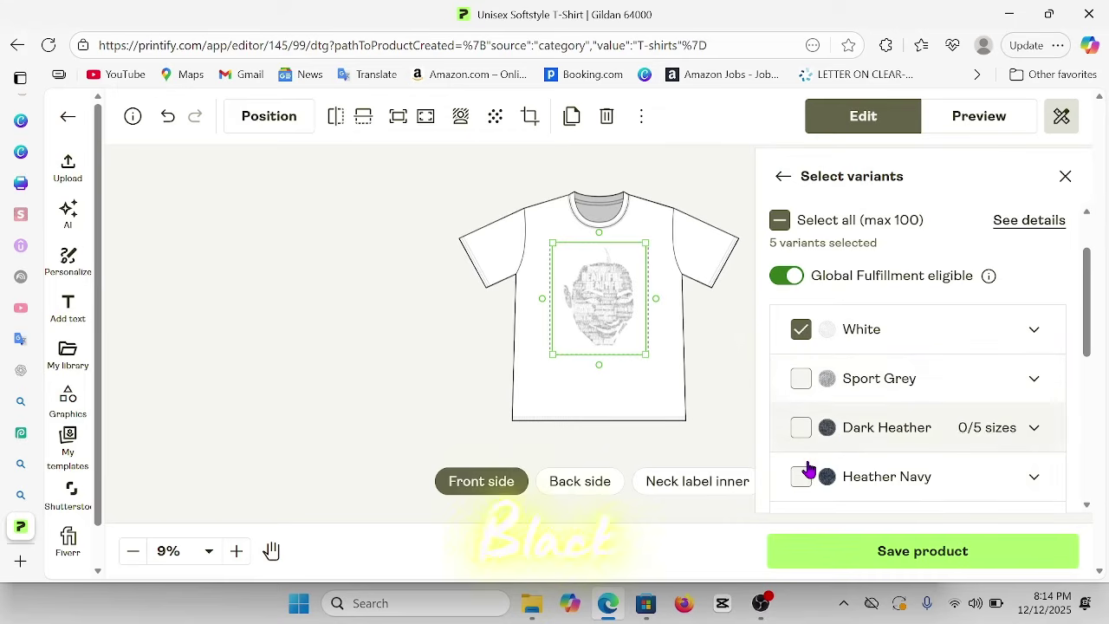
{"action": "scroll", "coordinate": [798, 485], "scroll_direction": "down", "scroll_amount": 1}
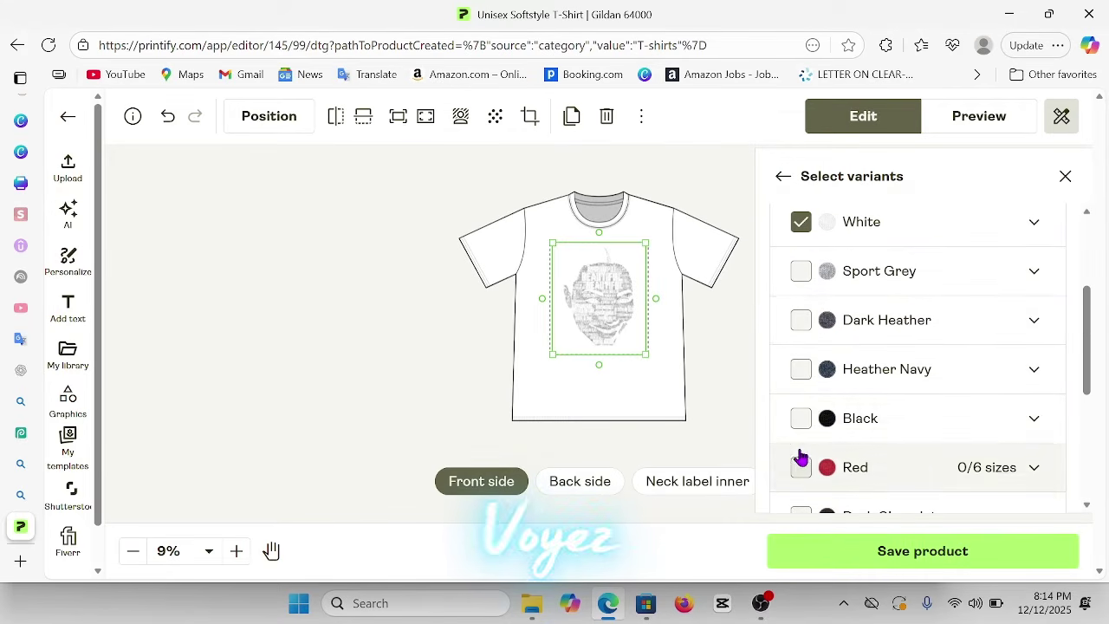
{"action": "left_click", "coordinate": [801, 420]}
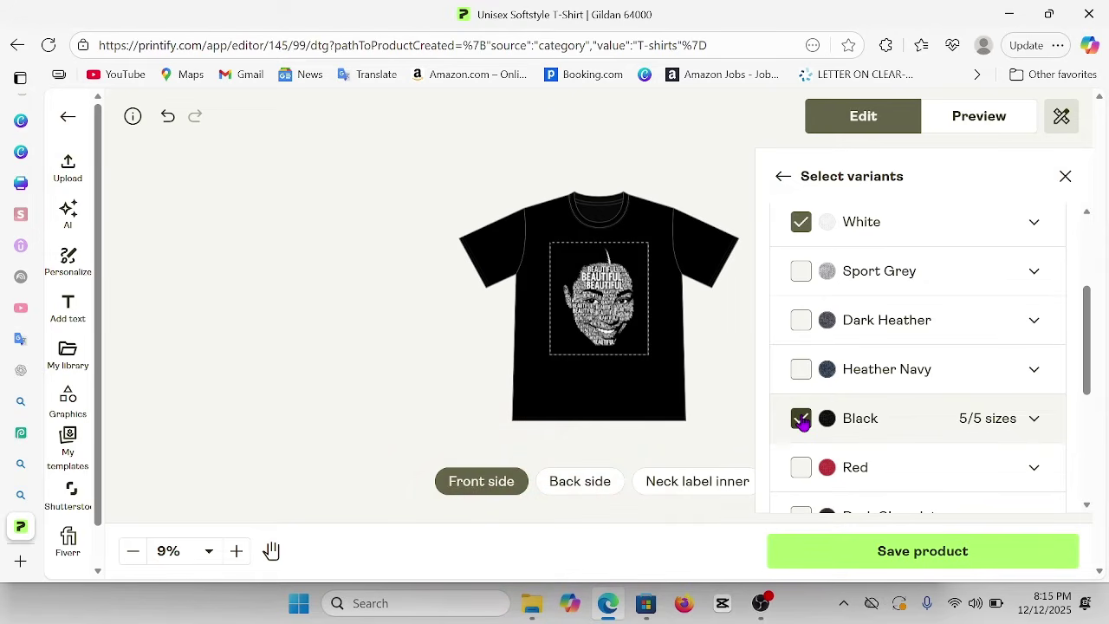
{"action": "left_click", "coordinate": [801, 372]}
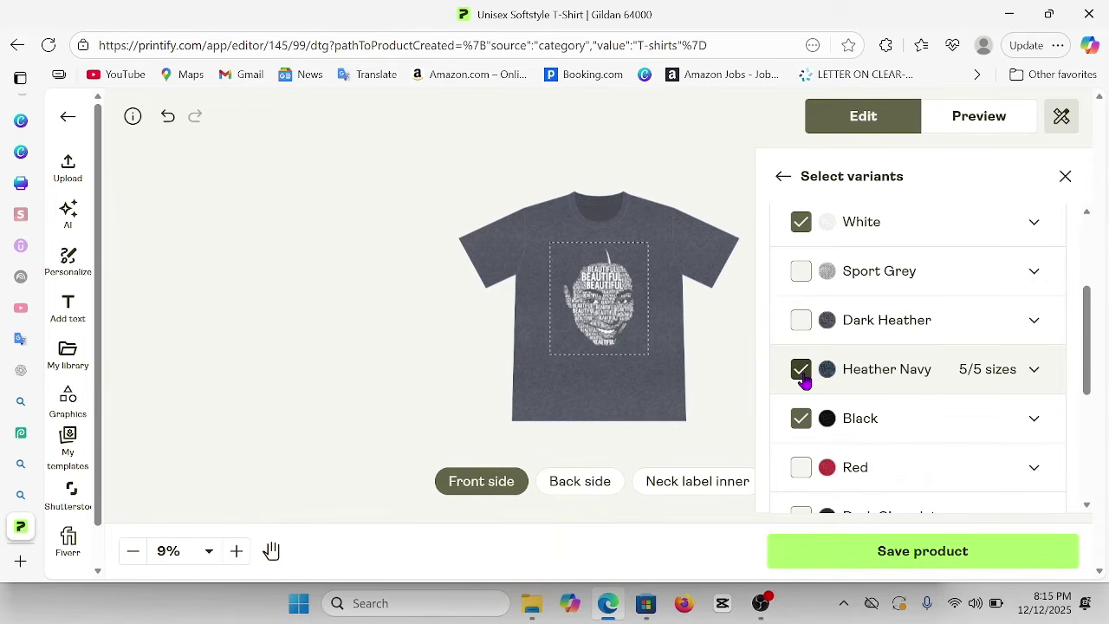
{"action": "left_click", "coordinate": [802, 373]}
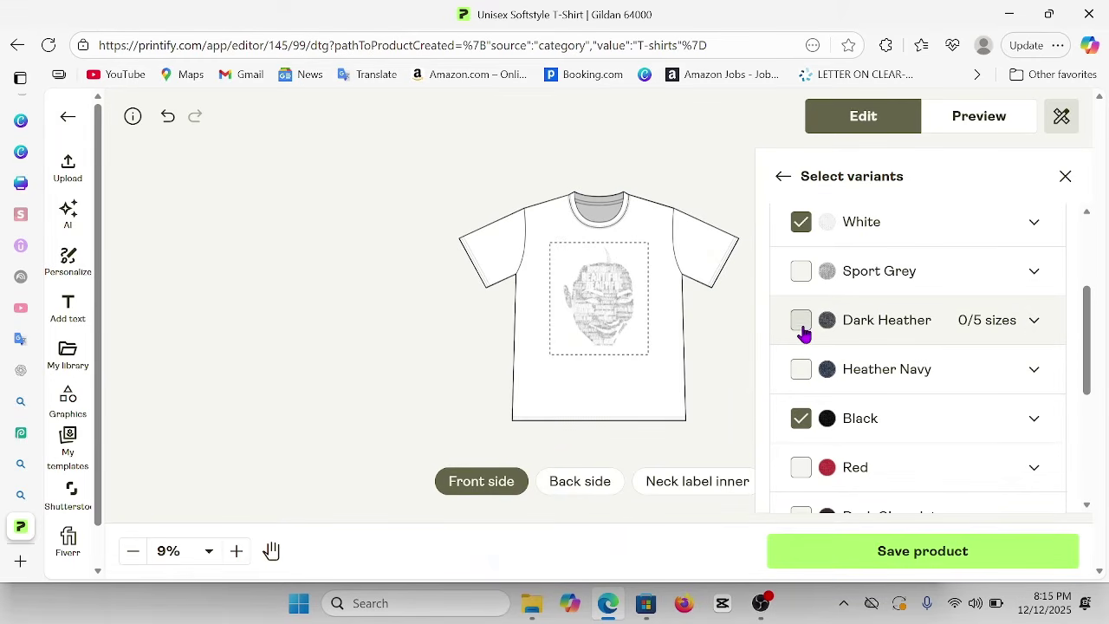
{"action": "left_click", "coordinate": [801, 322]}
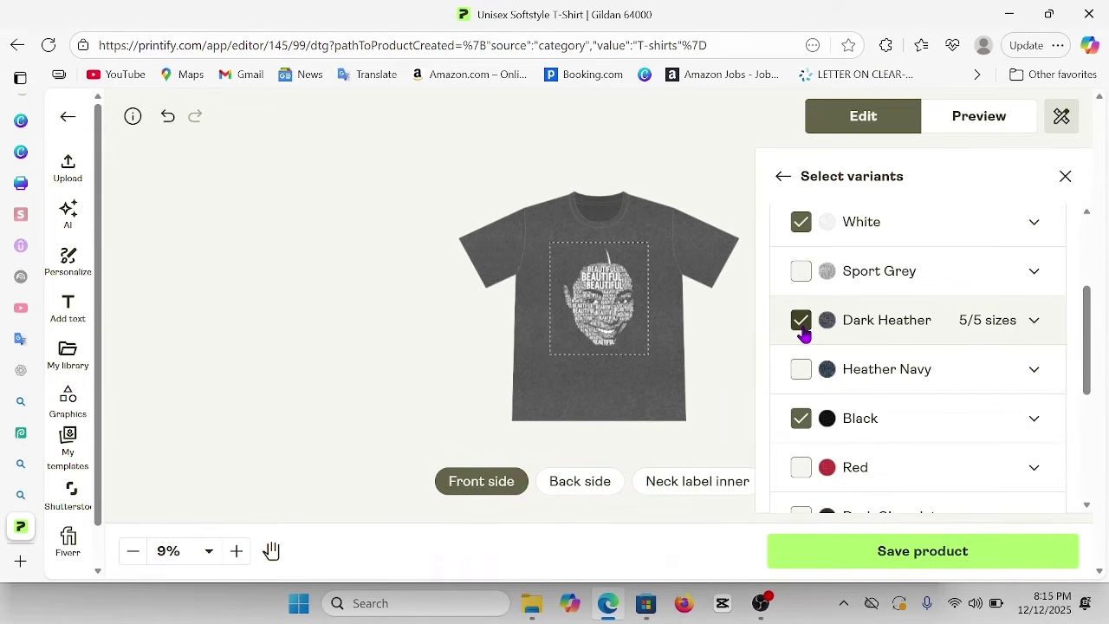
Preview the Dark Heather shirt in the Front, Folded and Person 1 Front mockup views.
{"action": "left_click", "coordinate": [979, 126]}
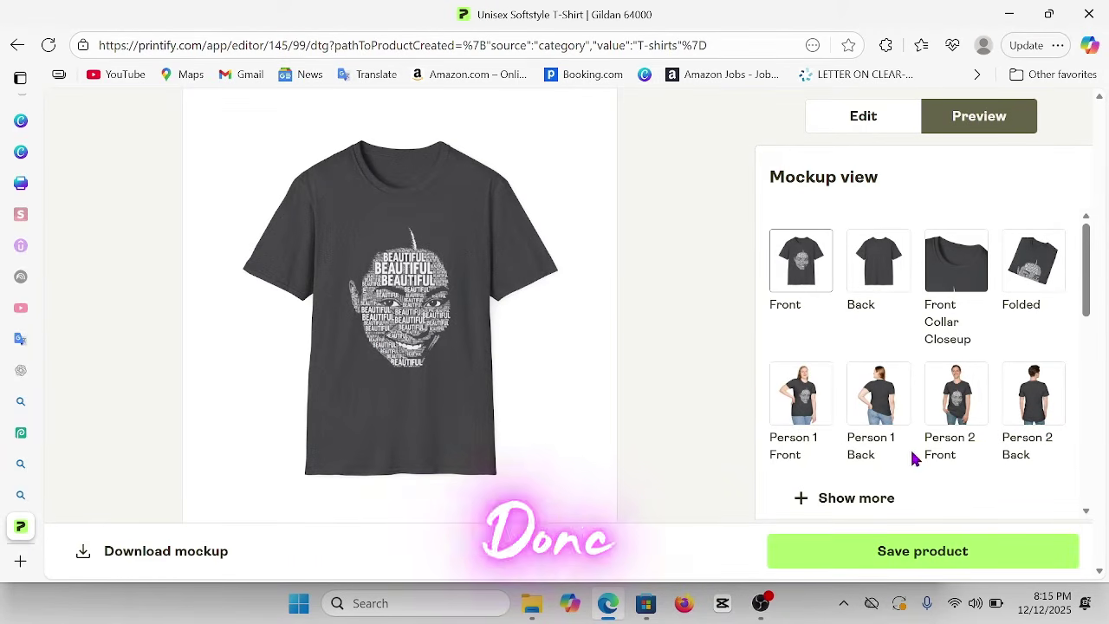
{"action": "left_click", "coordinate": [801, 415]}
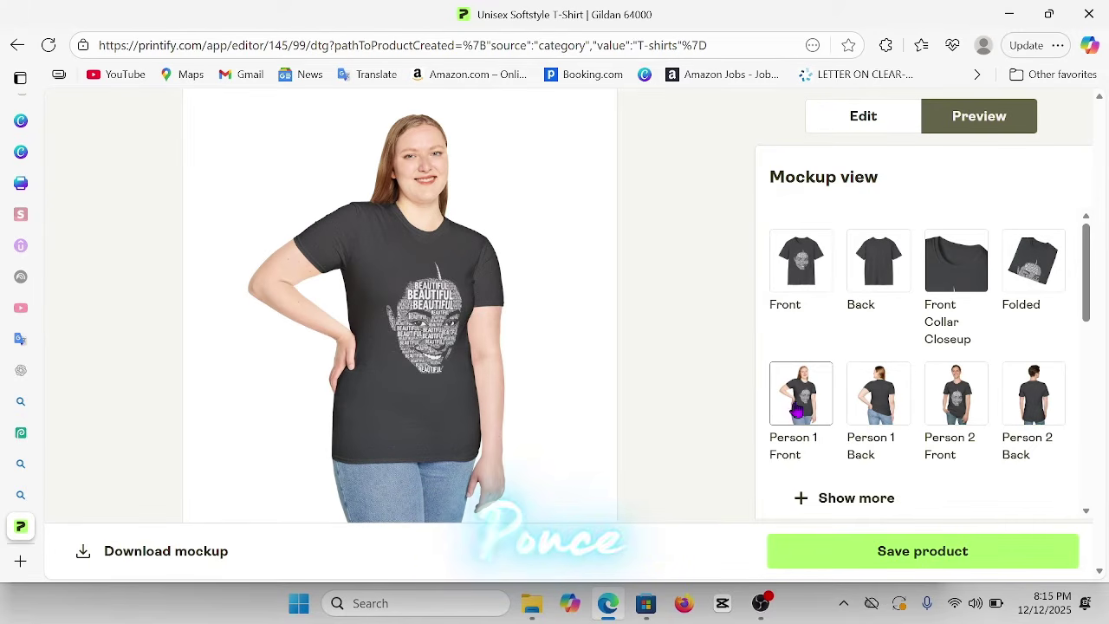
{"action": "left_click", "coordinate": [798, 260]}
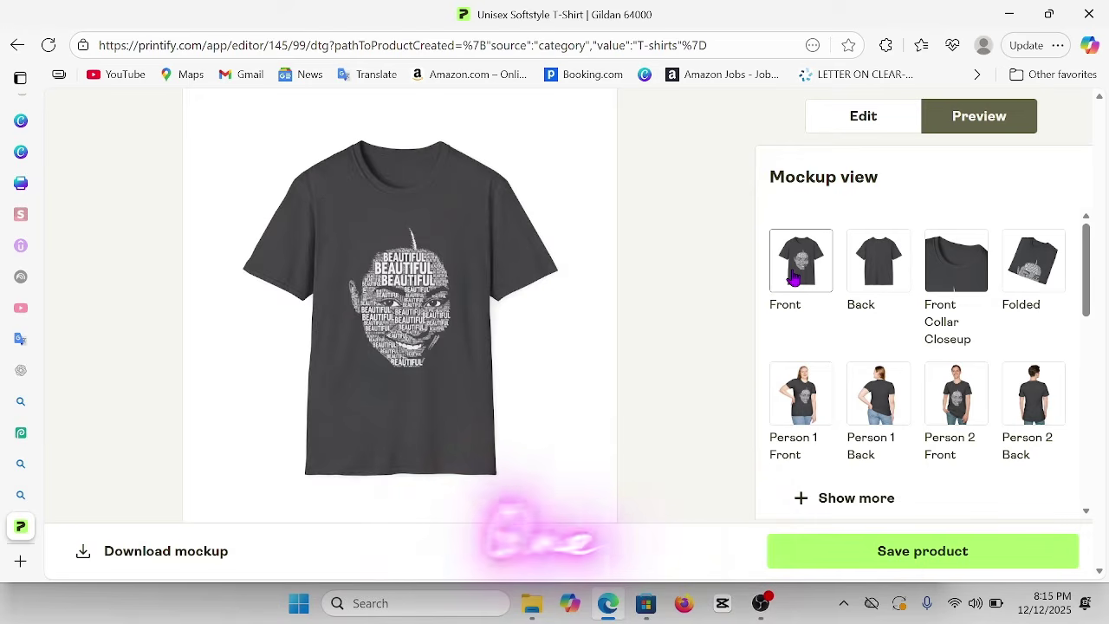
{"action": "left_click", "coordinate": [1024, 264]}
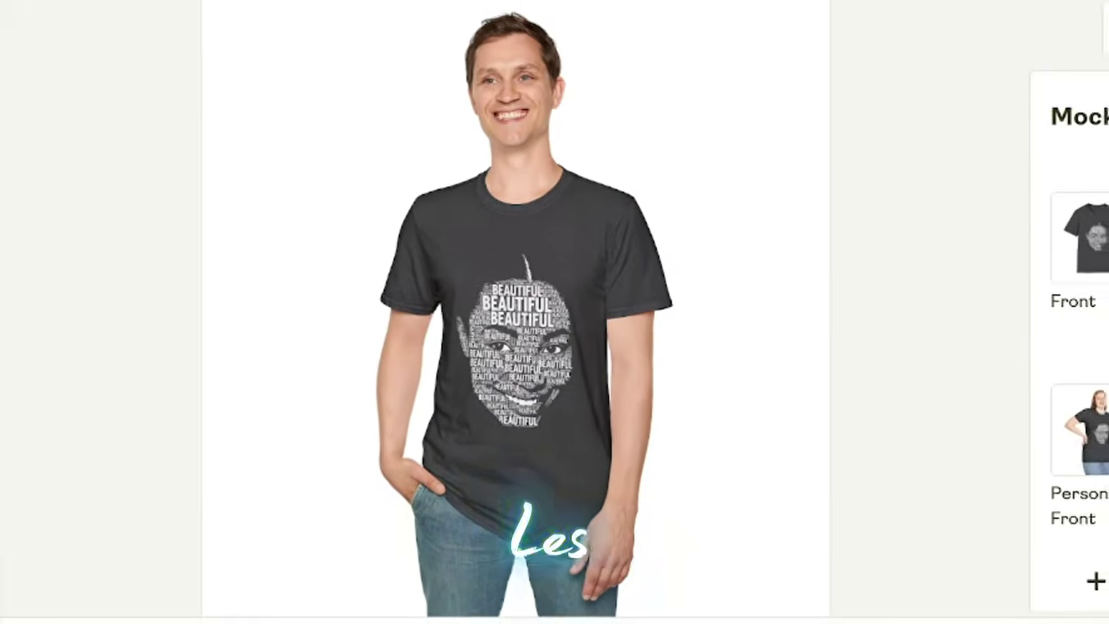
{"action": "left_click", "coordinate": [1074, 431]}
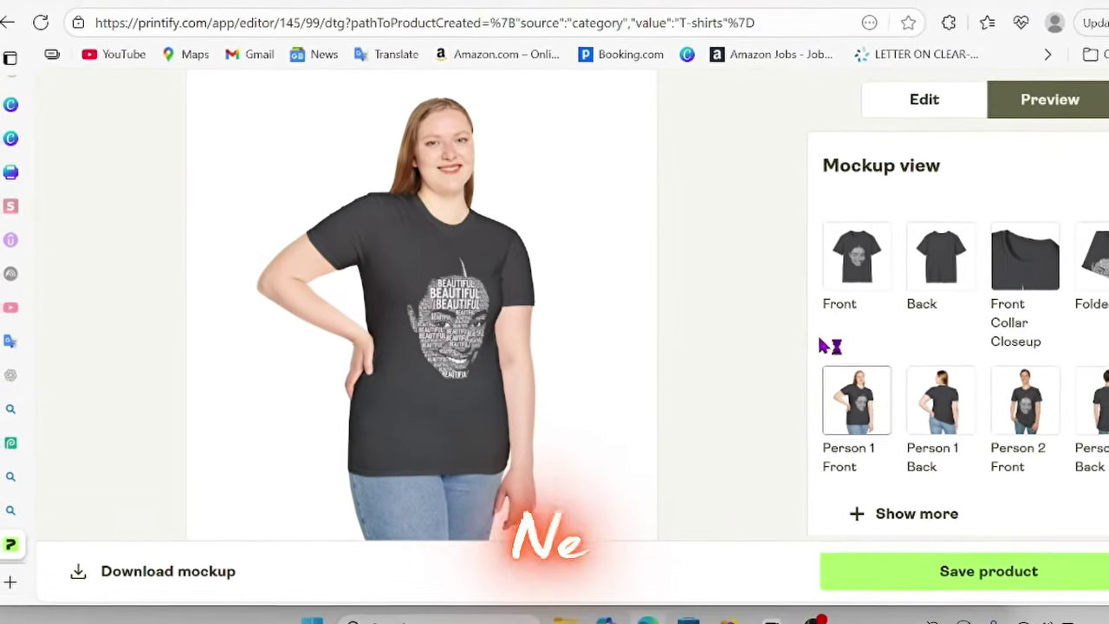
{"action": "left_click", "coordinate": [836, 270]}
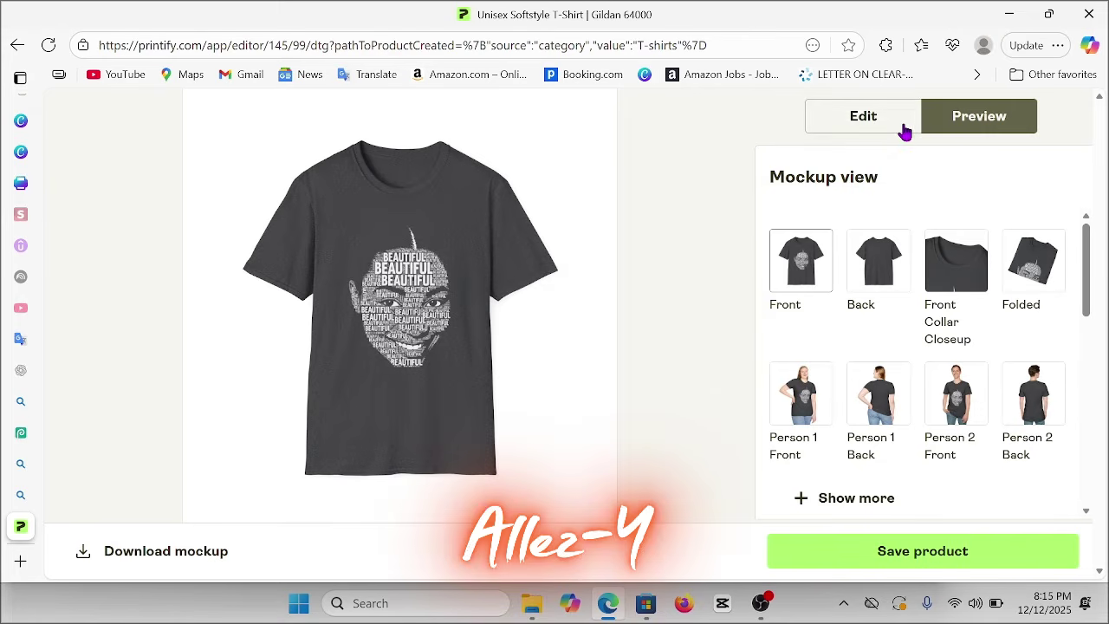
Review the remaining mockup options and save the T-shirt product.
{"action": "scroll", "coordinate": [873, 394], "scroll_direction": "down", "scroll_amount": 2}
{"action": "scroll", "coordinate": [871, 385], "scroll_direction": "down", "scroll_amount": 5}
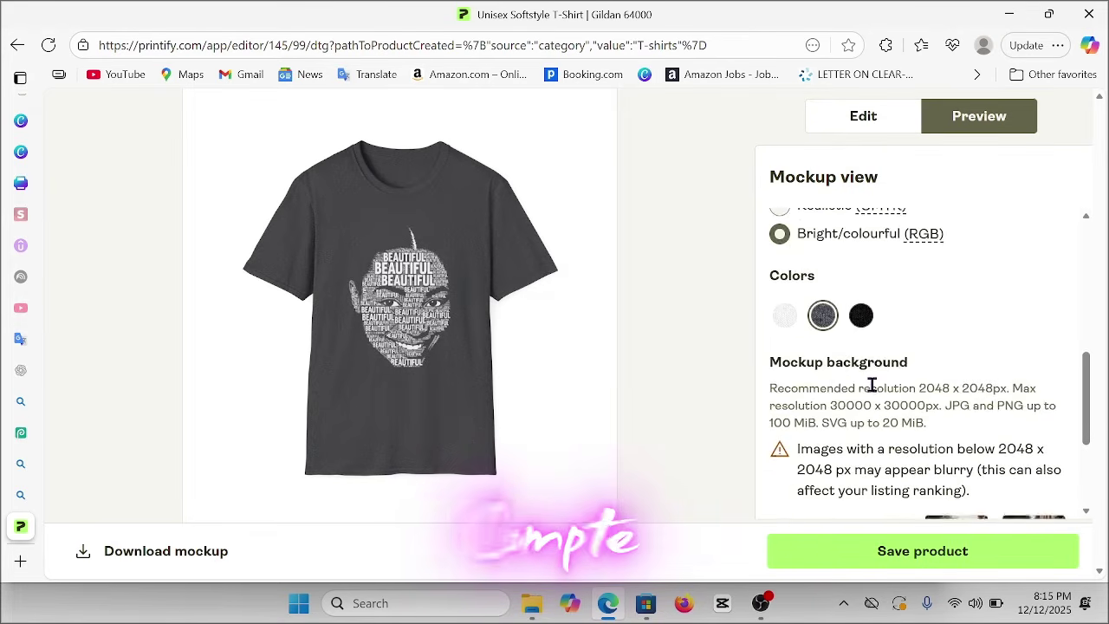
{"action": "left_click", "coordinate": [883, 552]}
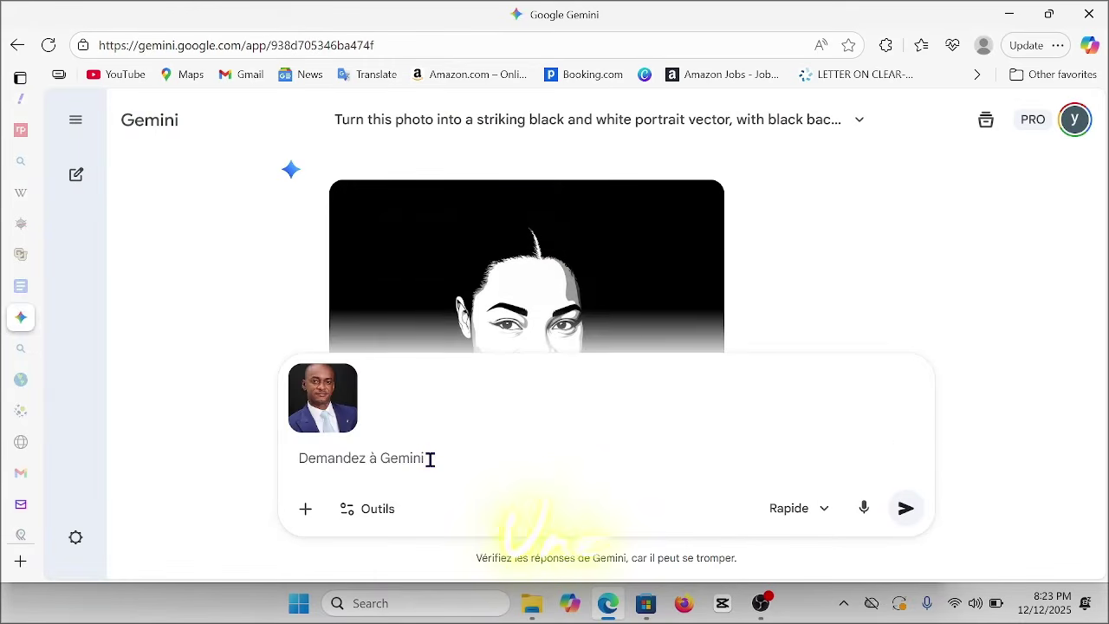
Switch to Gemini and submit a prompt turning the suited man's photo into a minimalist black and white portrait vector, black background, head only.
{"action": "type", "text": "Turn this photo into a striking black and white portrait vector, with black background, minimalist, area in the shadow blends seamlessly with the background, no gradient, no shading, no other color than black and white, most of the area is in the shadow, remove the body and leave only the head."}
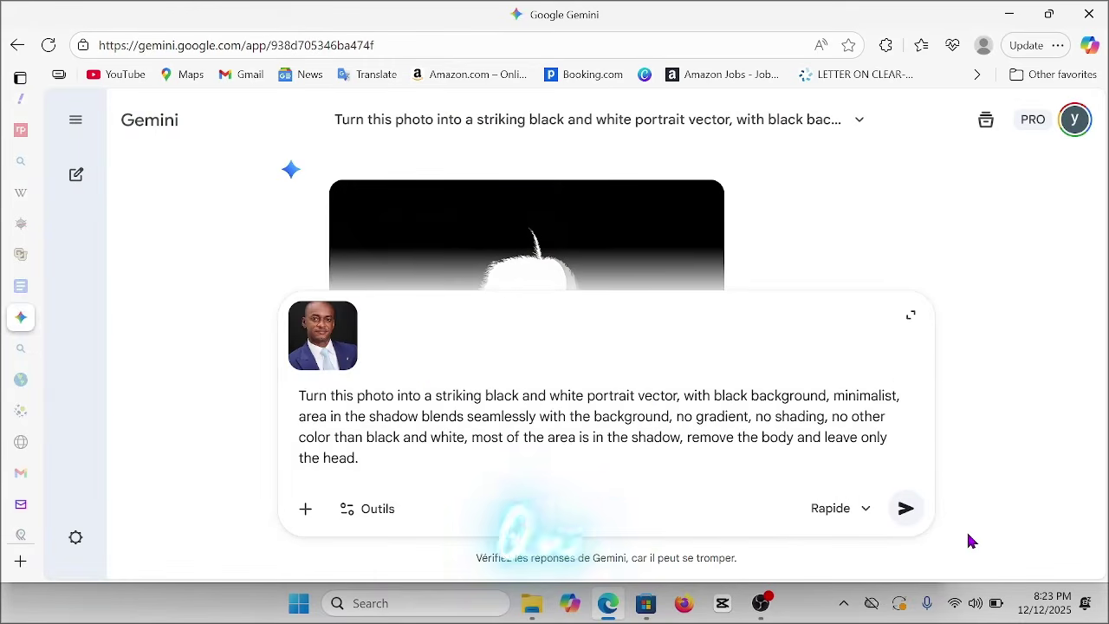
{"action": "left_click", "coordinate": [911, 516]}
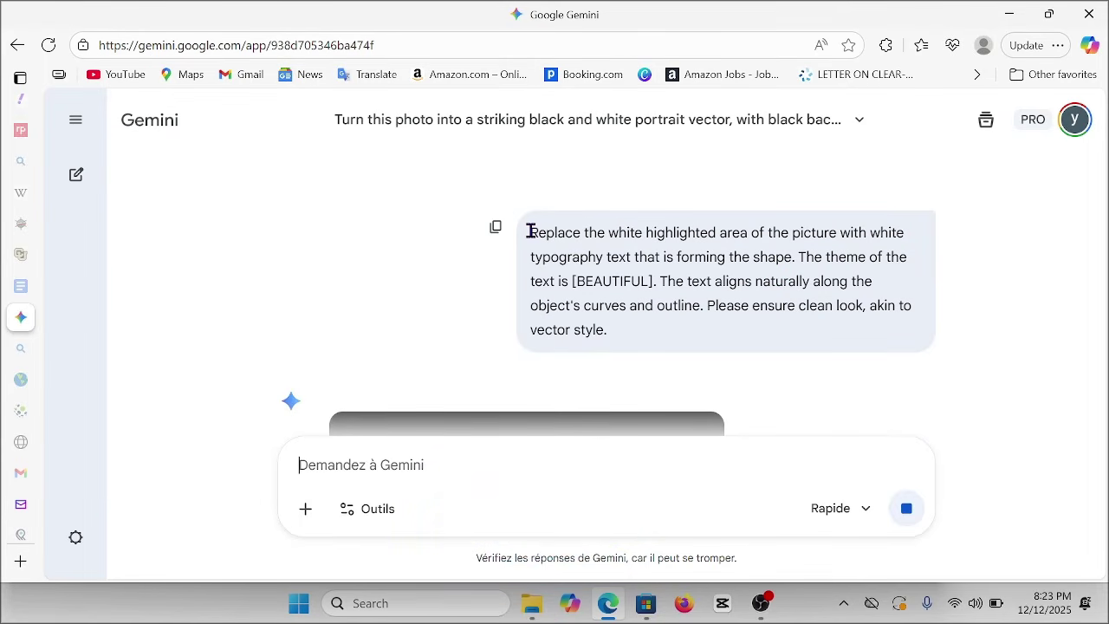
Copy the earlier prompt that replaces the white highlighted area with [BEAUTIFUL] typography text.
{"action": "scroll", "coordinate": [627, 319], "scroll_direction": "up", "scroll_amount": 5}
{"action": "scroll", "coordinate": [526, 228], "scroll_direction": "up", "scroll_amount": 4}
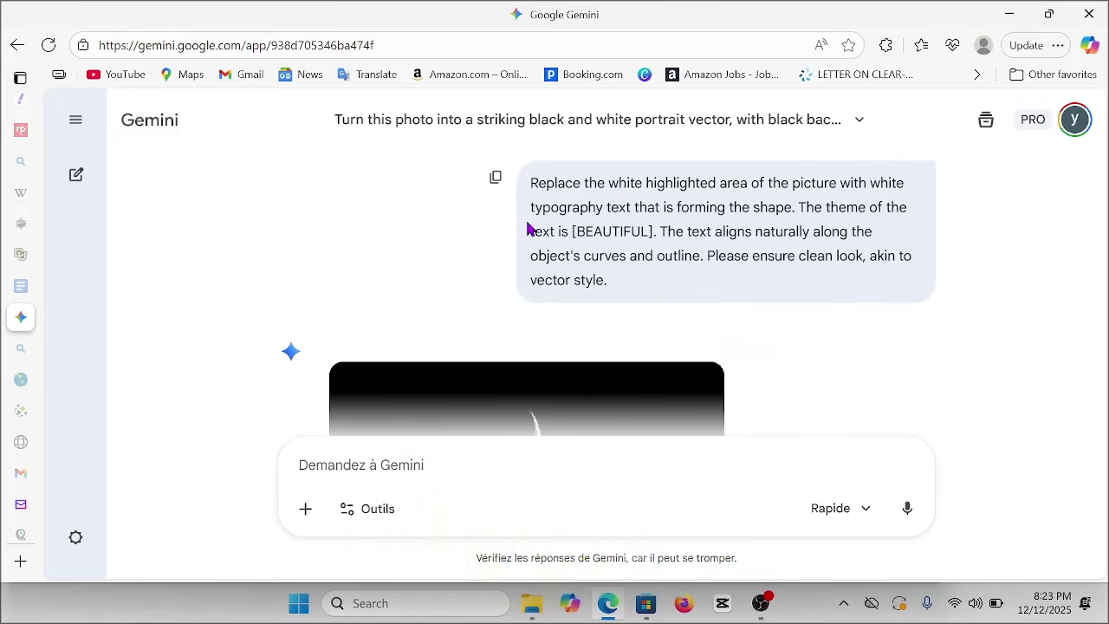
{"action": "left_click_drag", "start_coordinate": [530, 199], "coordinate": [618, 297]}
{"action": "key", "text": "ctrl+c"}
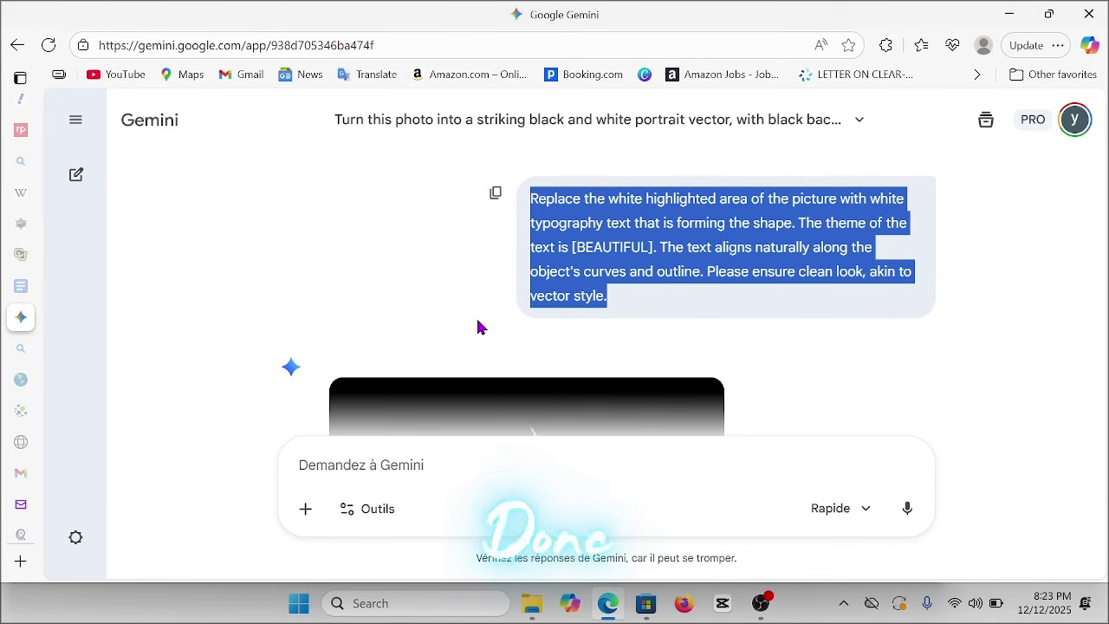
{"action": "left_click", "coordinate": [412, 299]}
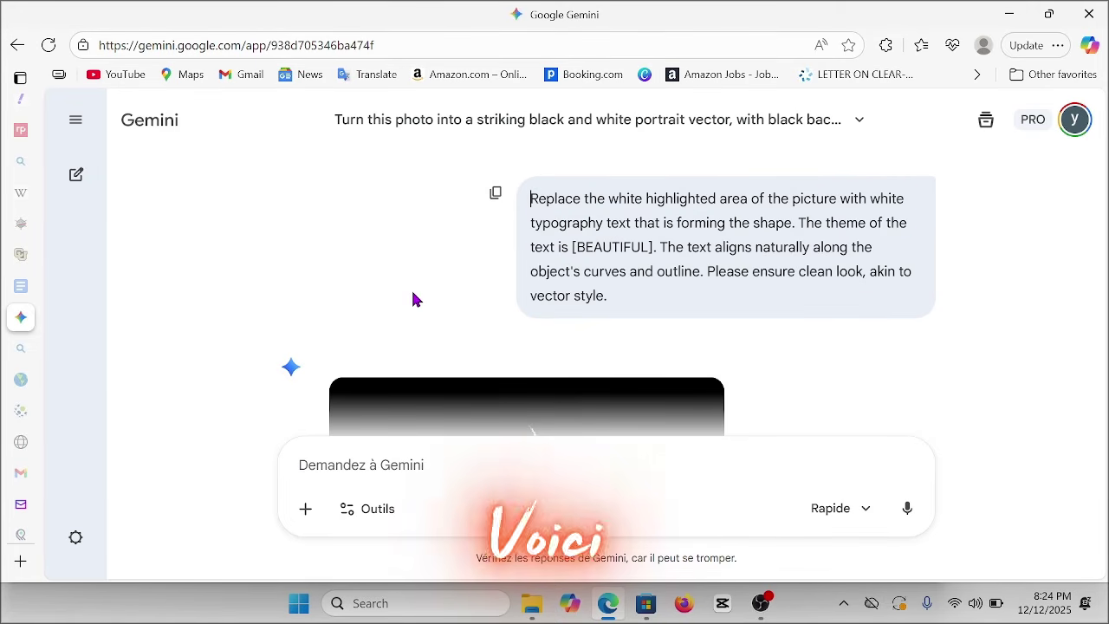
Paste the copied typography prompt as a new message below the man's vector portrait.
{"action": "scroll", "coordinate": [412, 298], "scroll_direction": "down", "scroll_amount": 6}
{"action": "scroll", "coordinate": [414, 299], "scroll_direction": "down", "scroll_amount": 10}
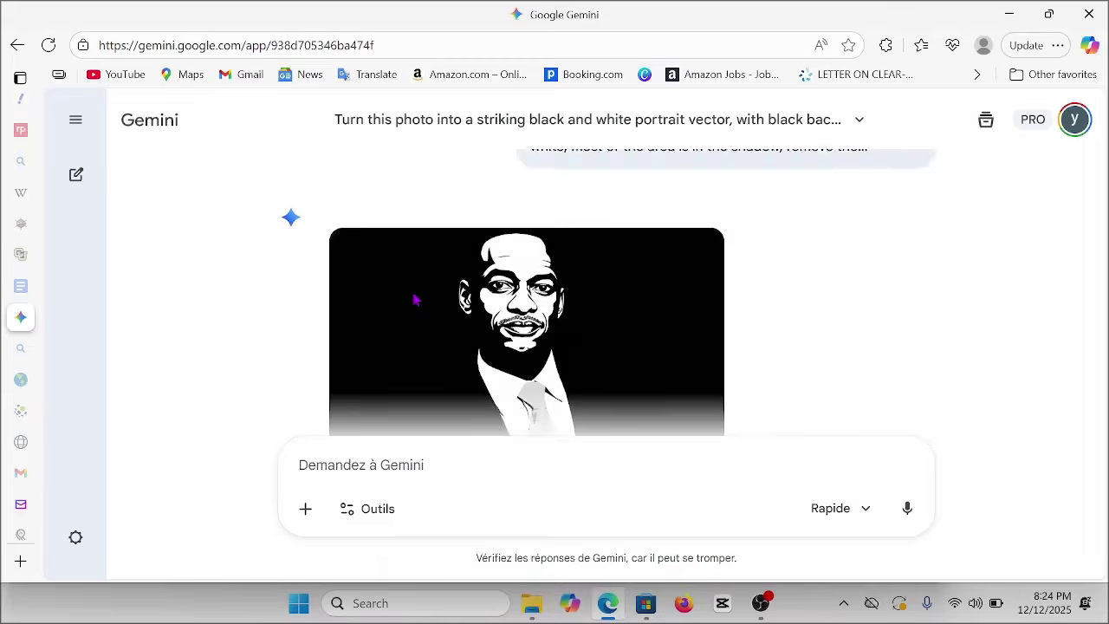
{"action": "left_click", "coordinate": [353, 466]}
{"action": "key", "text": "ctrl+v"}
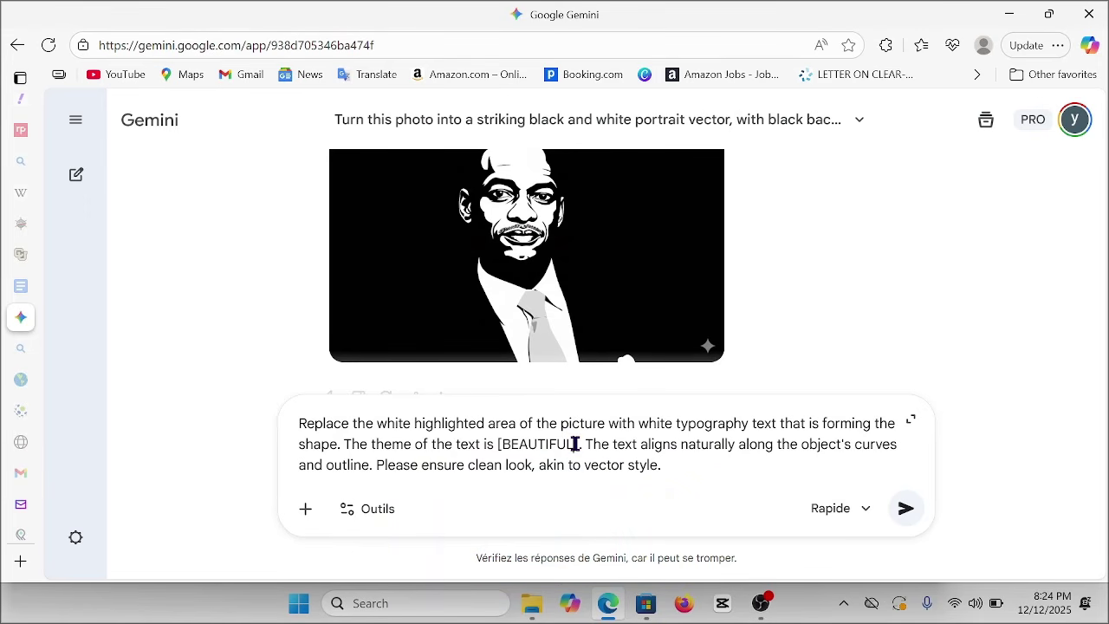
Change the text theme in the prompt to [MENTEUR] and submit it.
{"action": "key", "text": "BackSpace"}
{"action": "key", "text": "BackSpace"}
{"action": "key", "text": "BackSpace"}
{"action": "key", "text": "BackSpace"}
{"action": "key", "text": "BackSpace"}
{"action": "key", "text": "BackSpace"}
{"action": "key", "text": "BackSpace"}
{"action": "key", "text": "BackSpace"}
{"action": "key", "text": "BackSpace"}
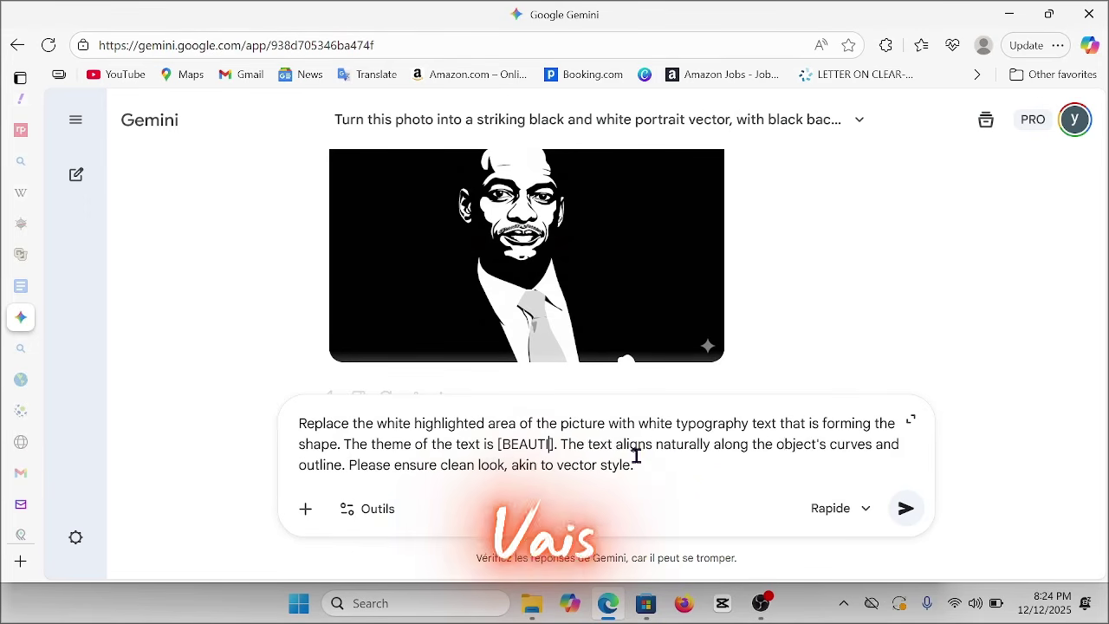
{"action": "type", "text": "MENT"}
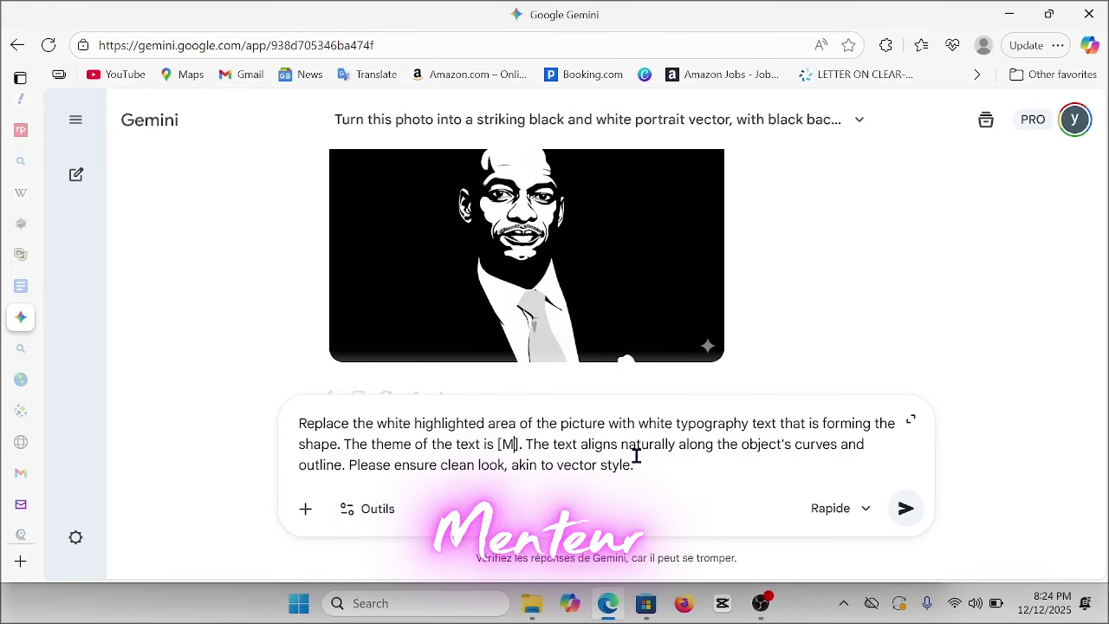
{"action": "type", "text": "EUR"}
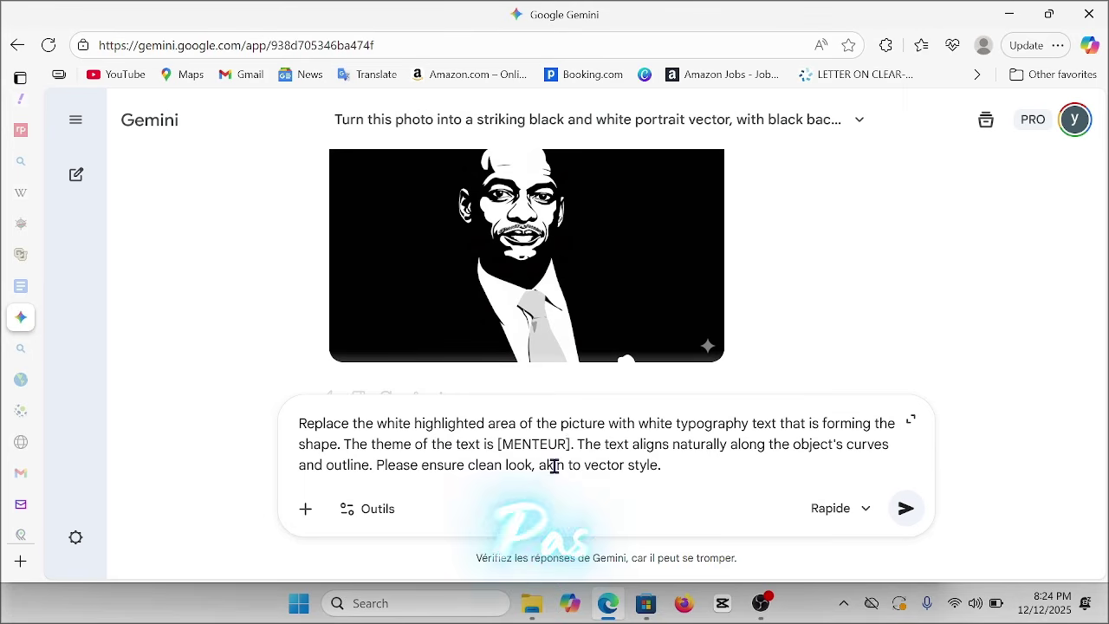
{"action": "left_click", "coordinate": [905, 510]}
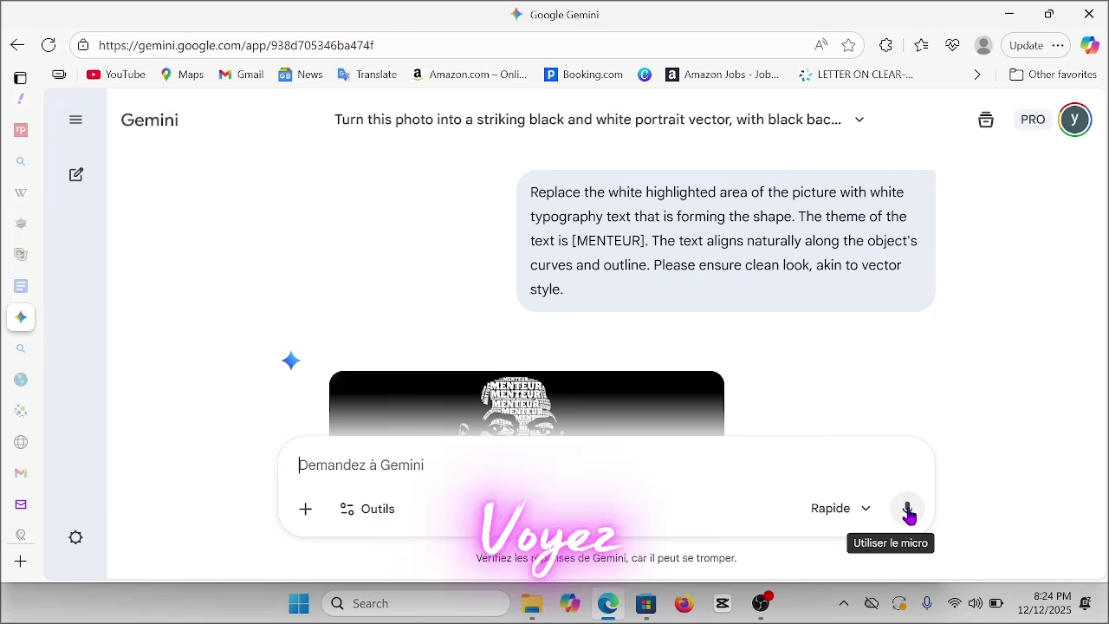
Switch to Photos and examine the MENTEUR portrait, the T-shirt mockup, the BEAUTIFUL design and the woman's vector portrait at full window size.
{"action": "key", "text": "ctrl+minus"}
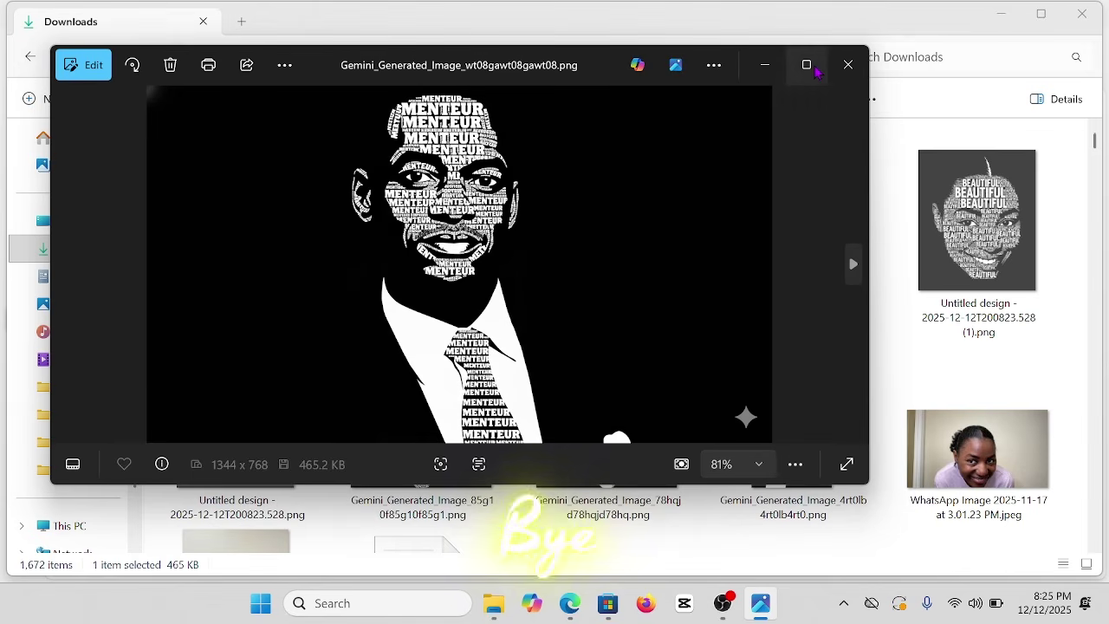
{"action": "left_click", "coordinate": [806, 64]}
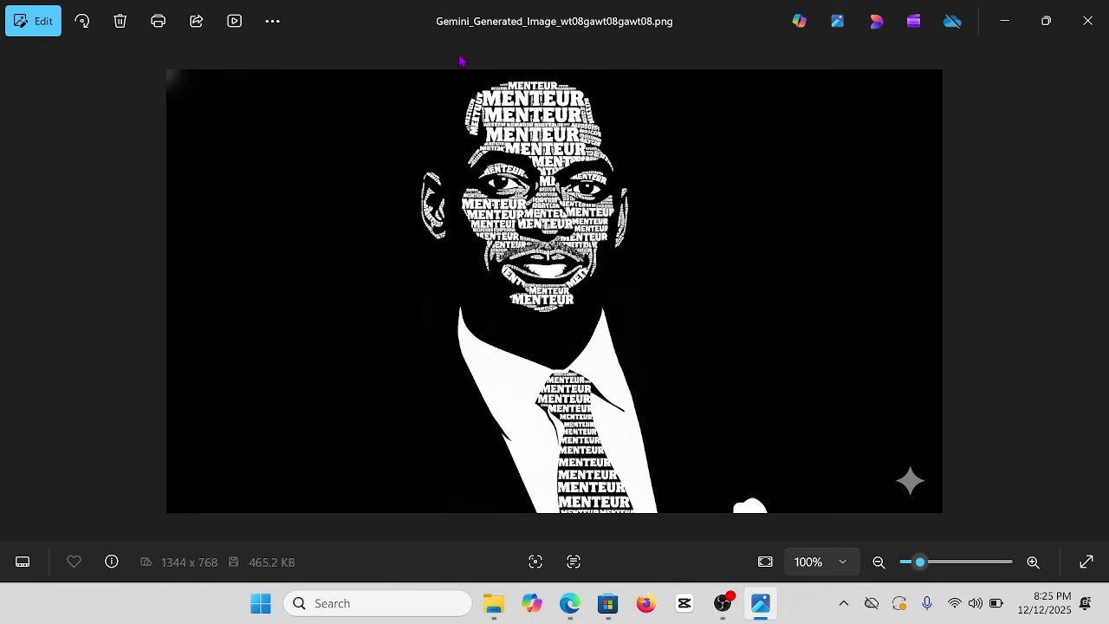
{"action": "key", "text": "Right"}
{"action": "key", "text": "Right"}
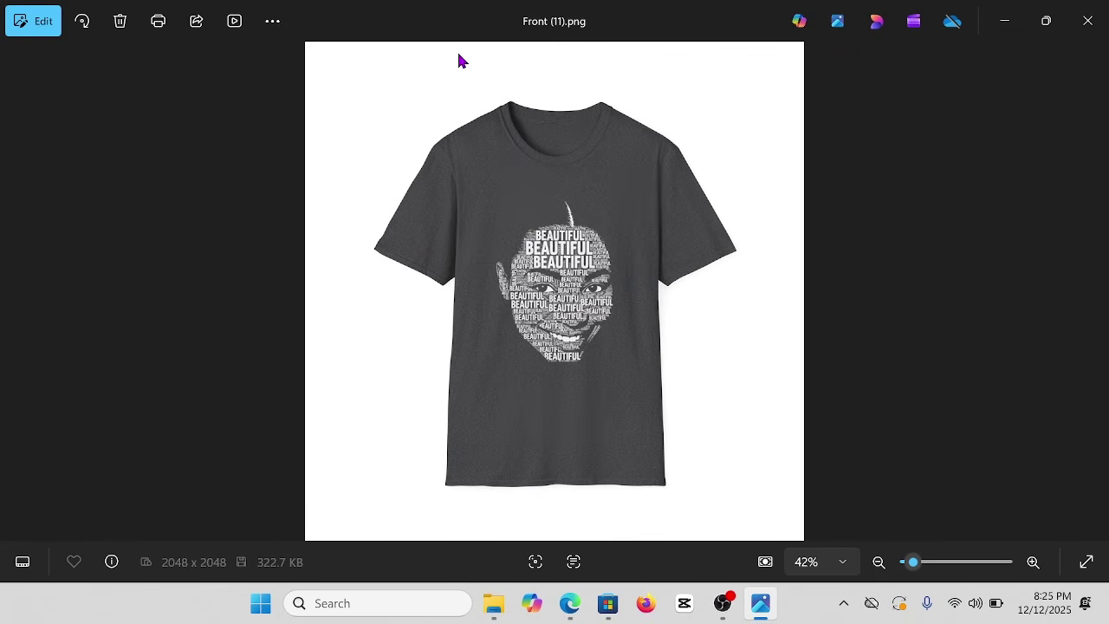
{"action": "key", "text": "Right"}
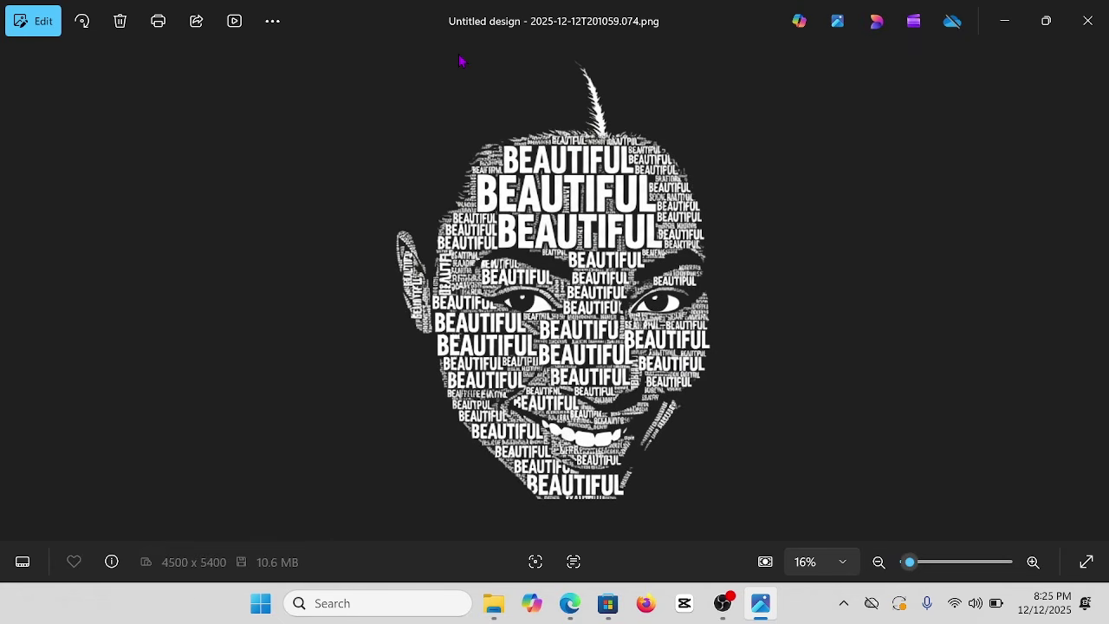
{"action": "key", "text": "Right"}
{"action": "key", "text": "Right"}
{"action": "key", "text": "Right"}
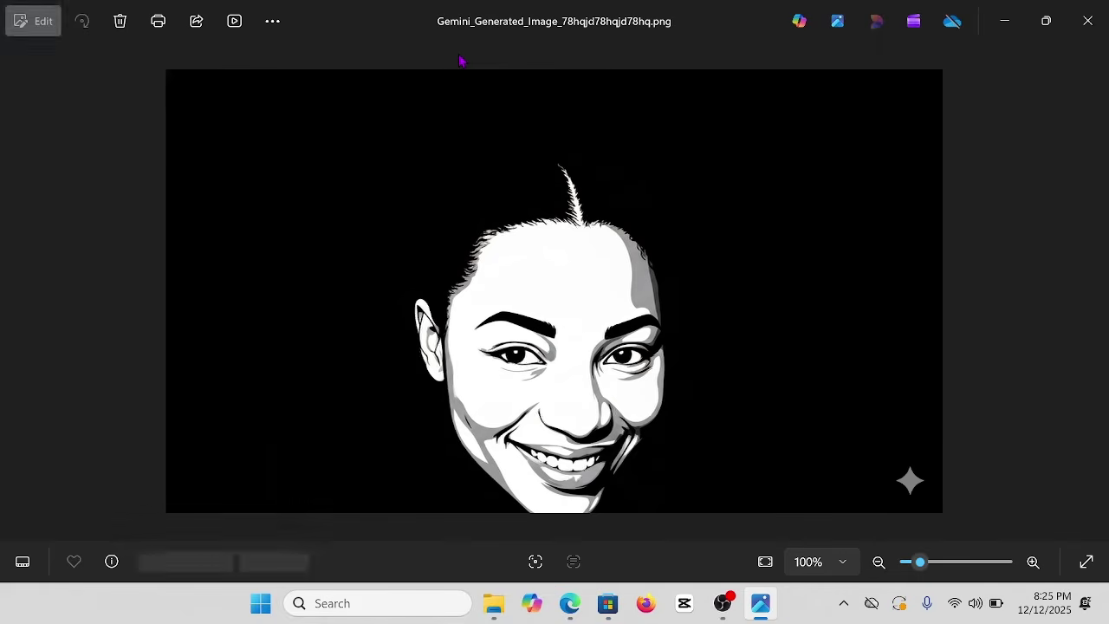